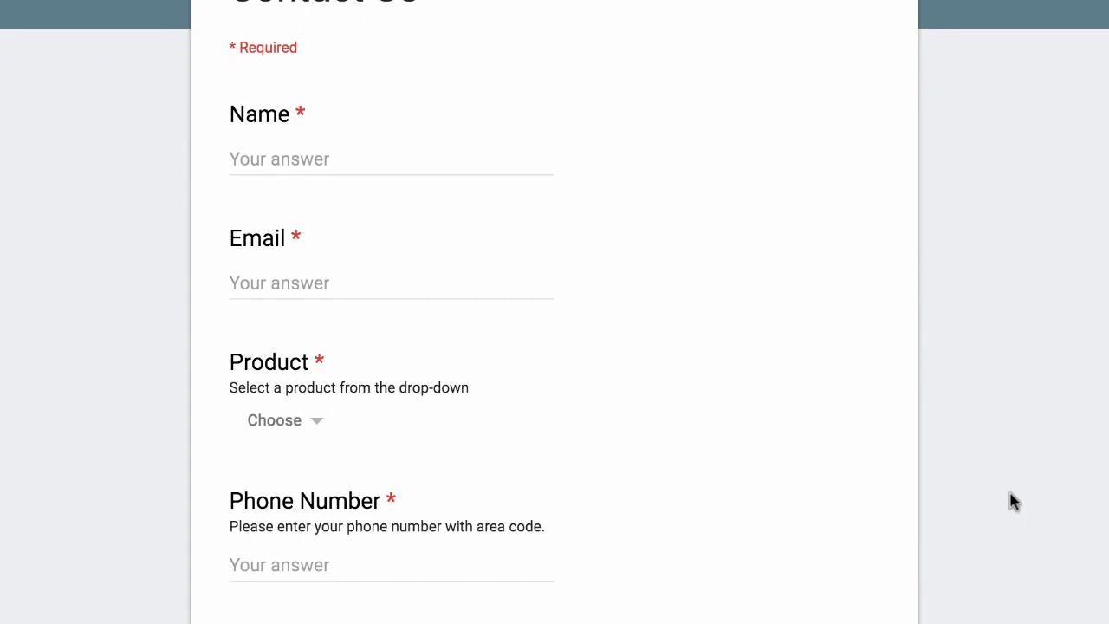
Scroll the live form and check the Product dropdown without choosing, down to Submit
scroll(1011, 501, down, 2)
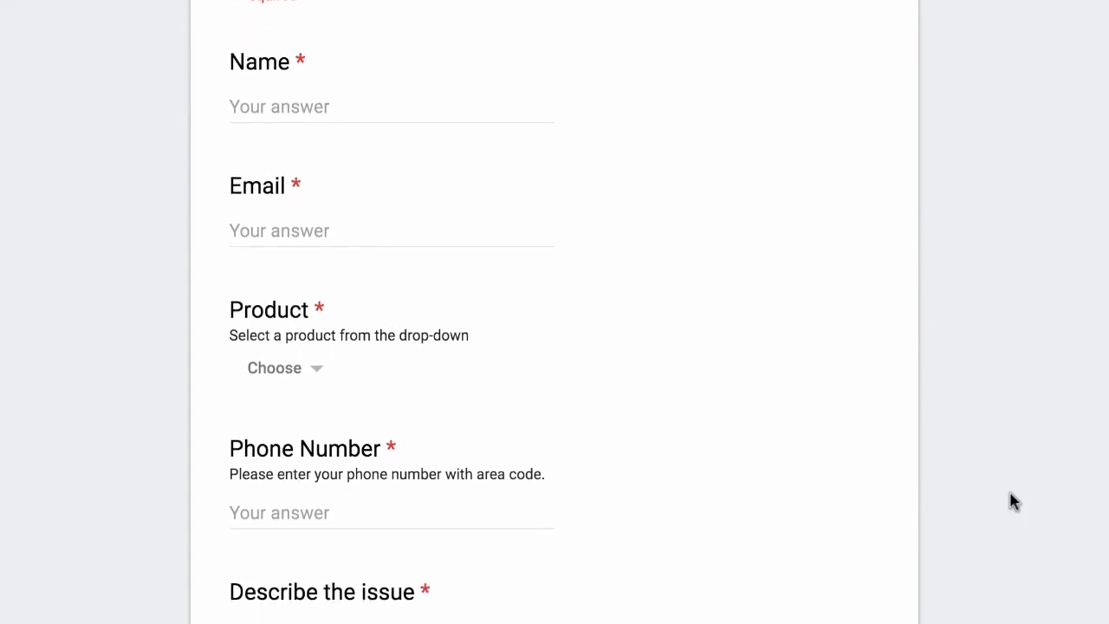
click(309, 271)
click(587, 286)
scroll(742, 417, down, 1)
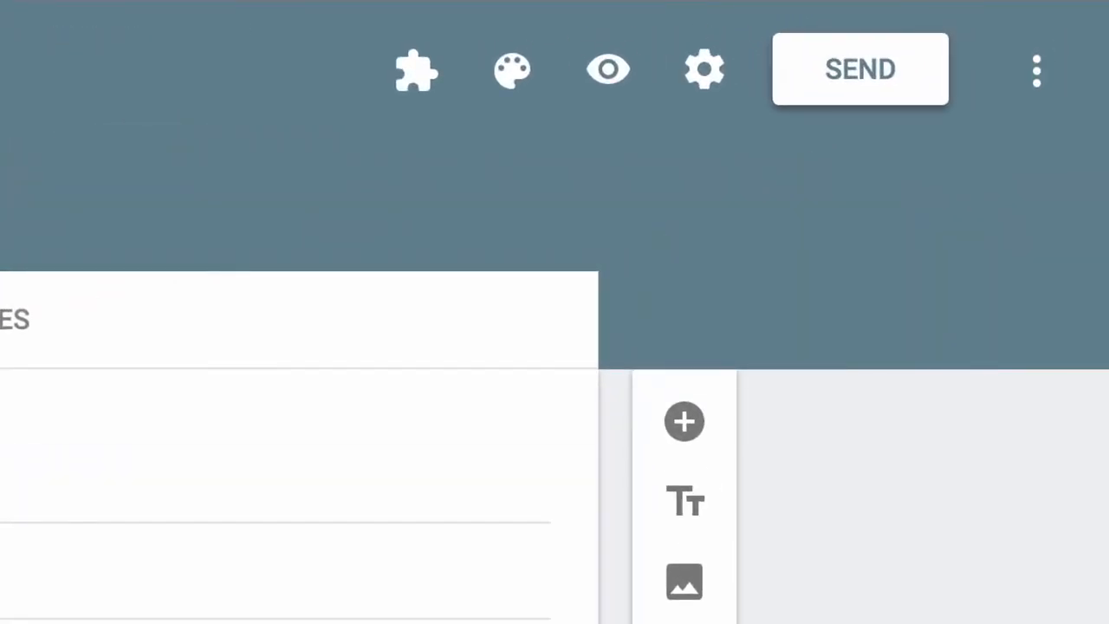
Launch Email Notifications for Forms from the add-ons menu and create a new rule
click(408, 86)
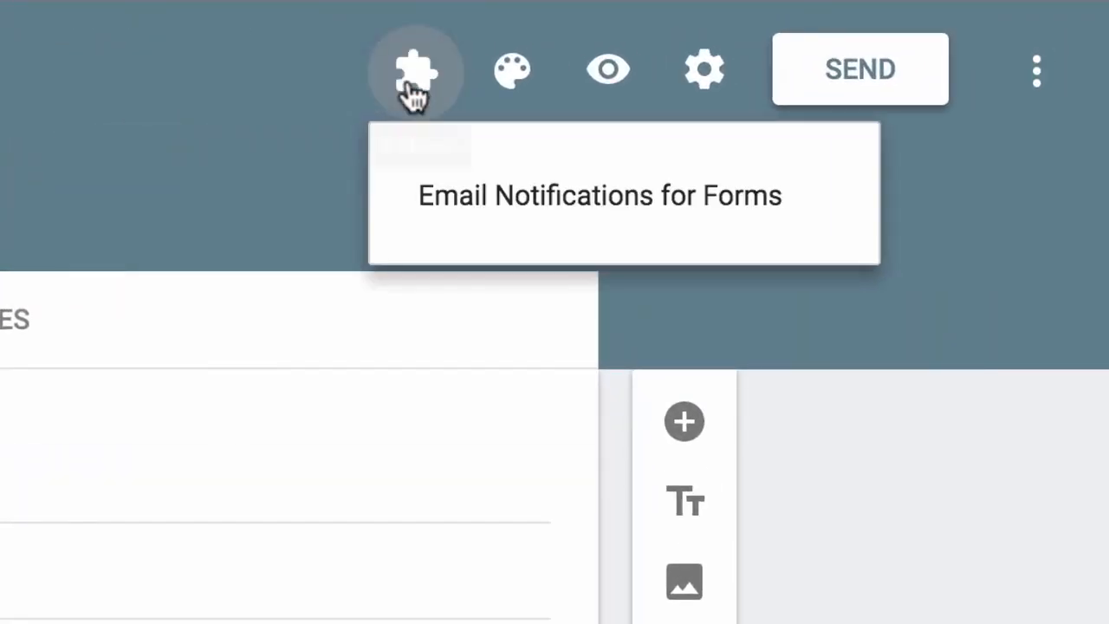
click(821, 212)
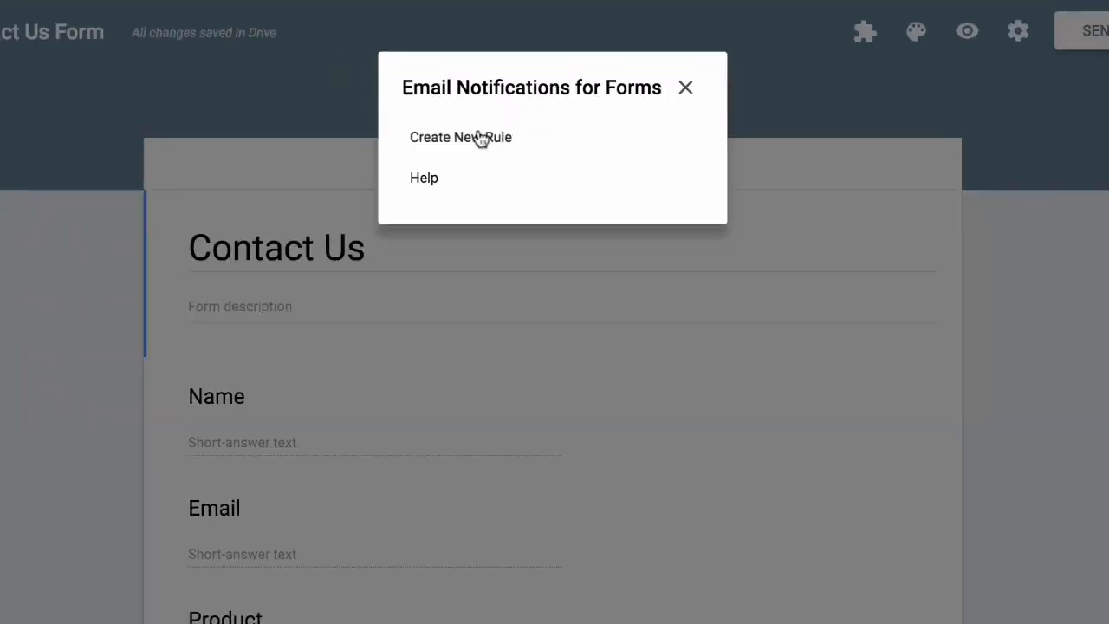
click(407, 271)
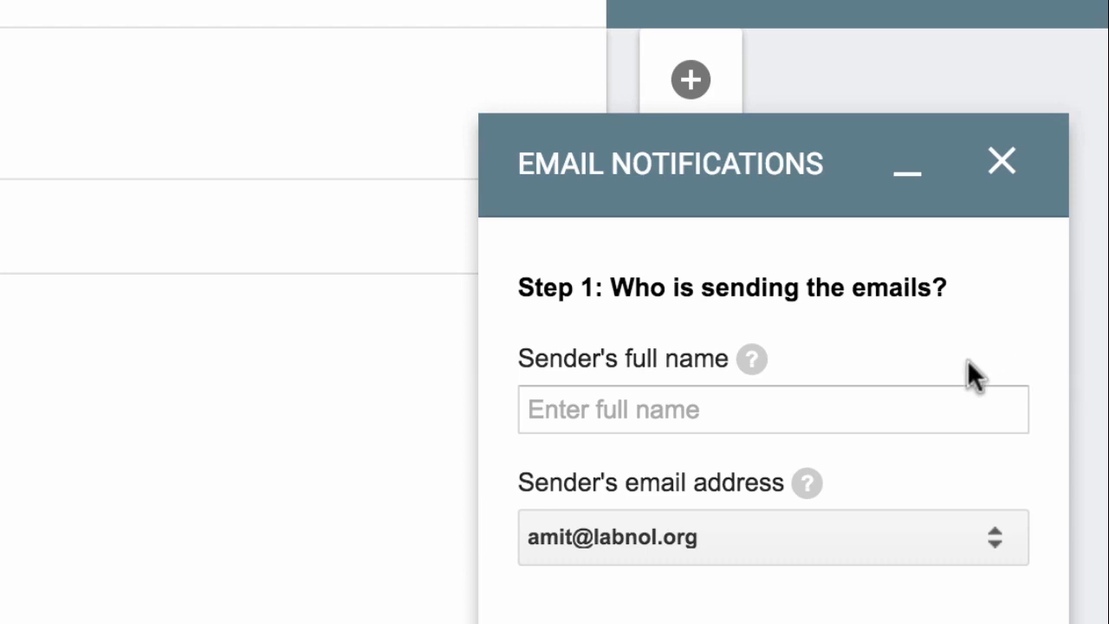
Enter the sender's full name in Step 1 of the new rule
click(948, 400)
text(Amit Aga)
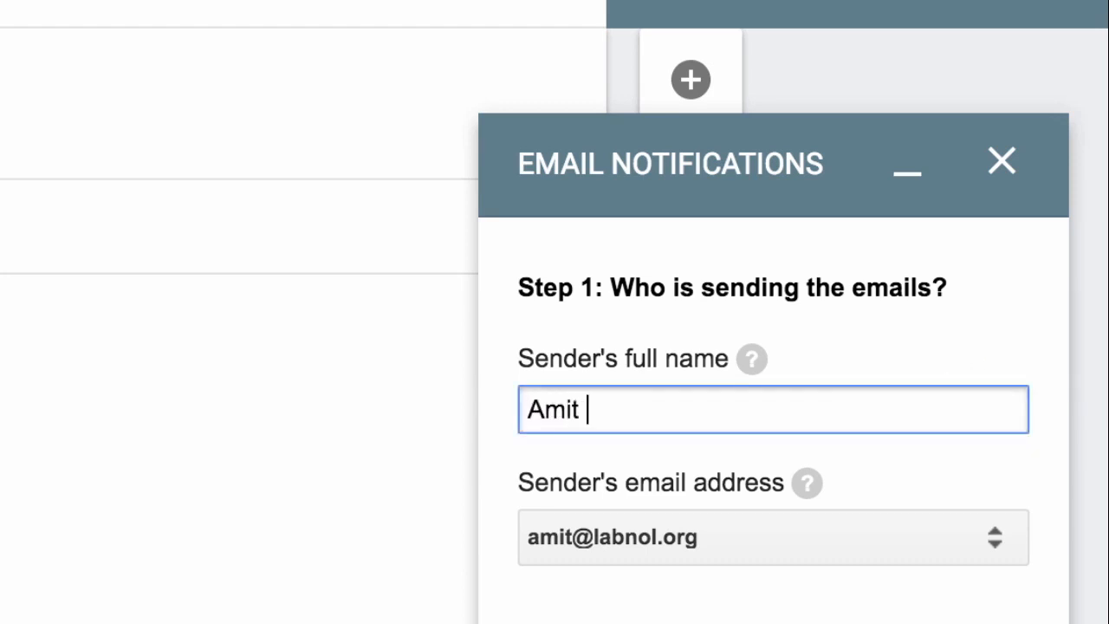
key(BackSpace)
text(garwal)
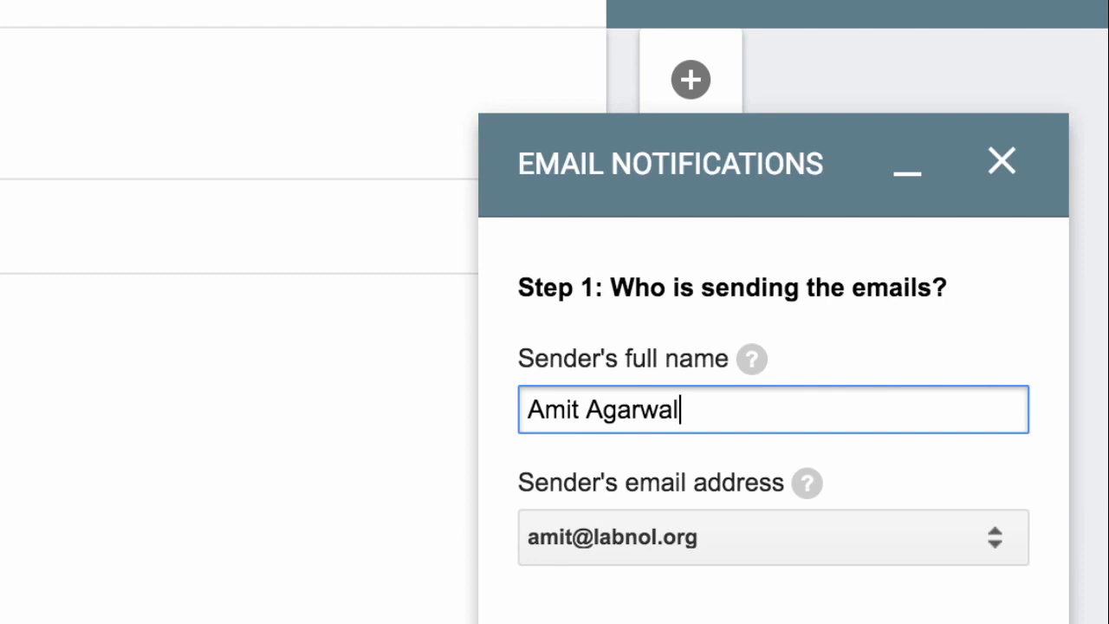
click(993, 468)
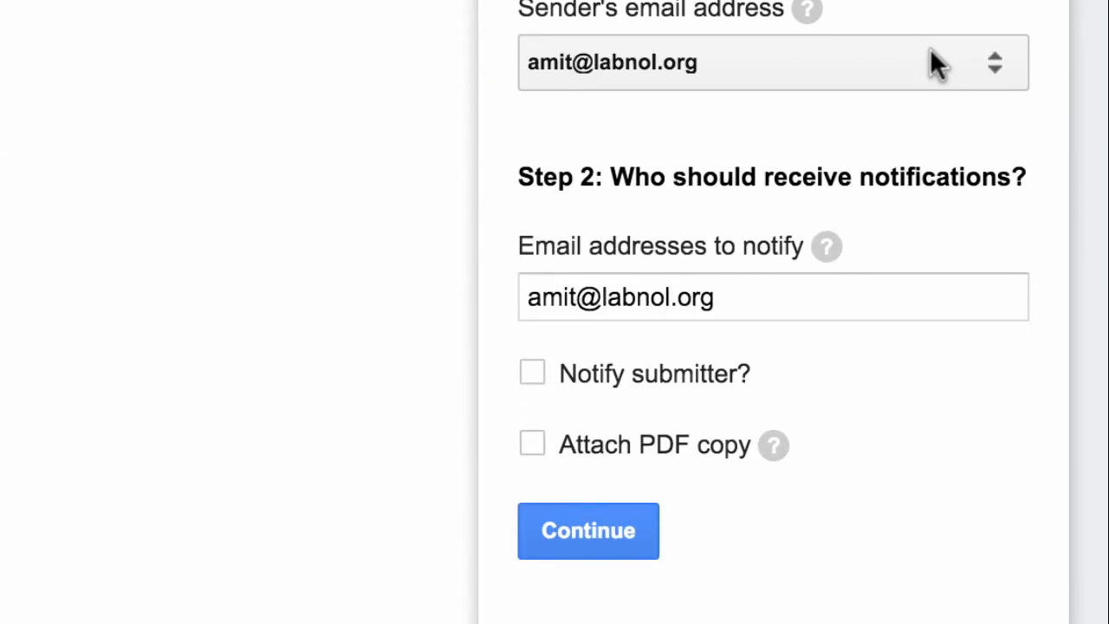
Append two more recipient e-mail addresses to the notify list
click(878, 300)
text(, )
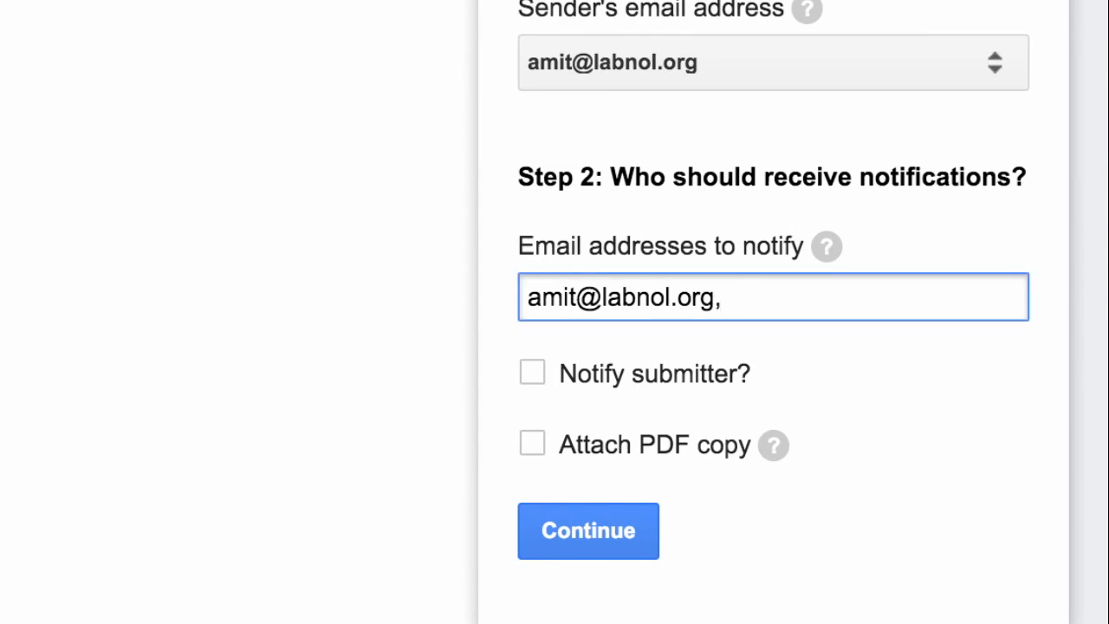
text(peter@)
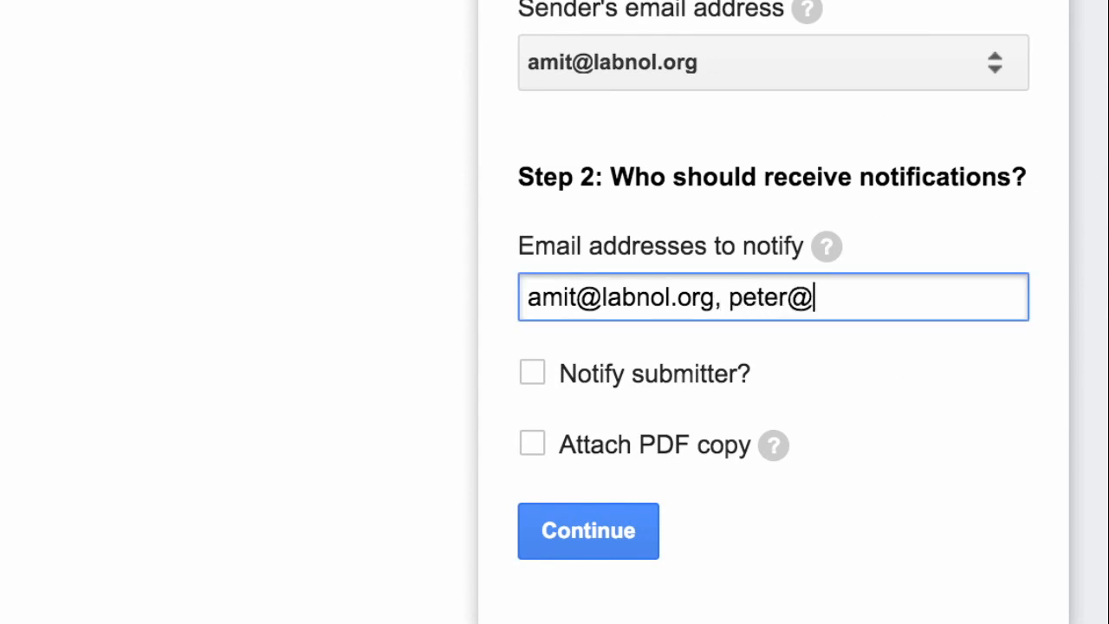
text(example.com)
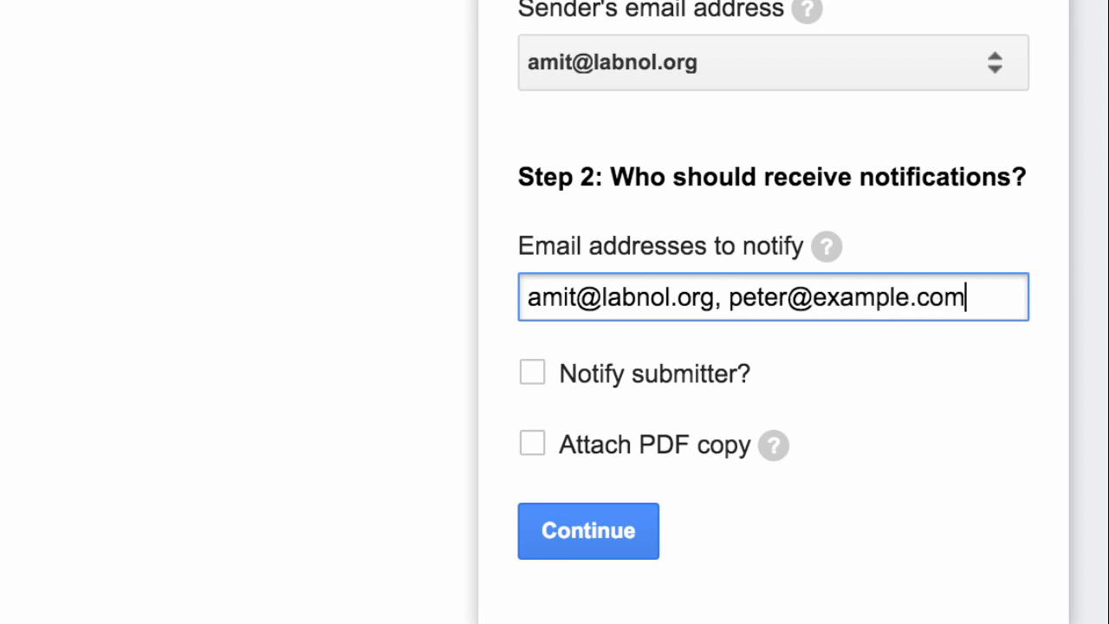
text(, john)
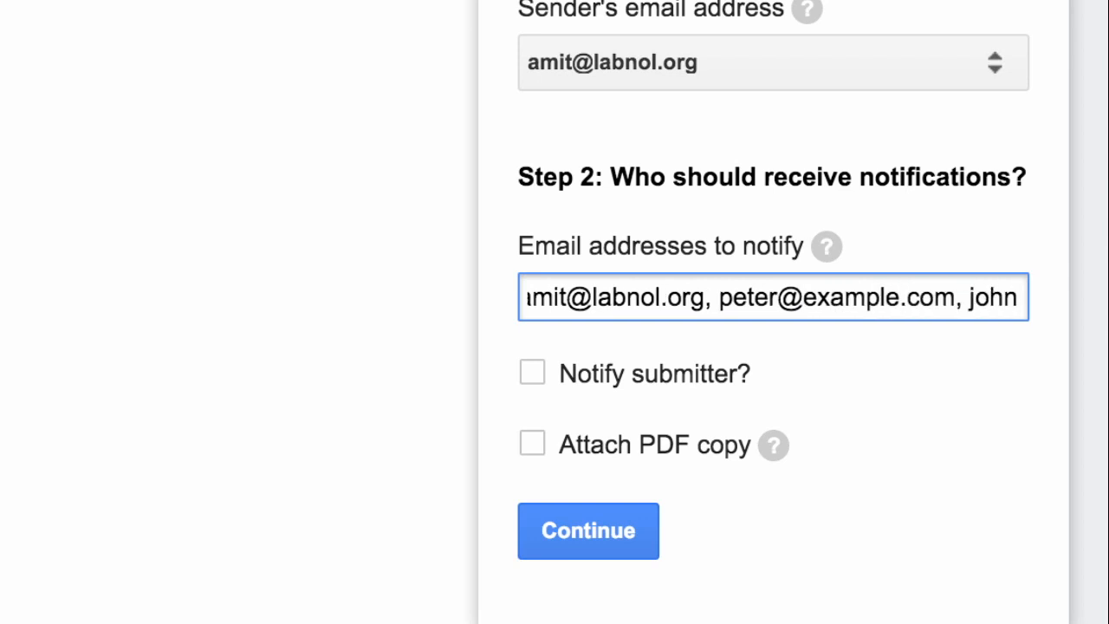
text(@example.com)
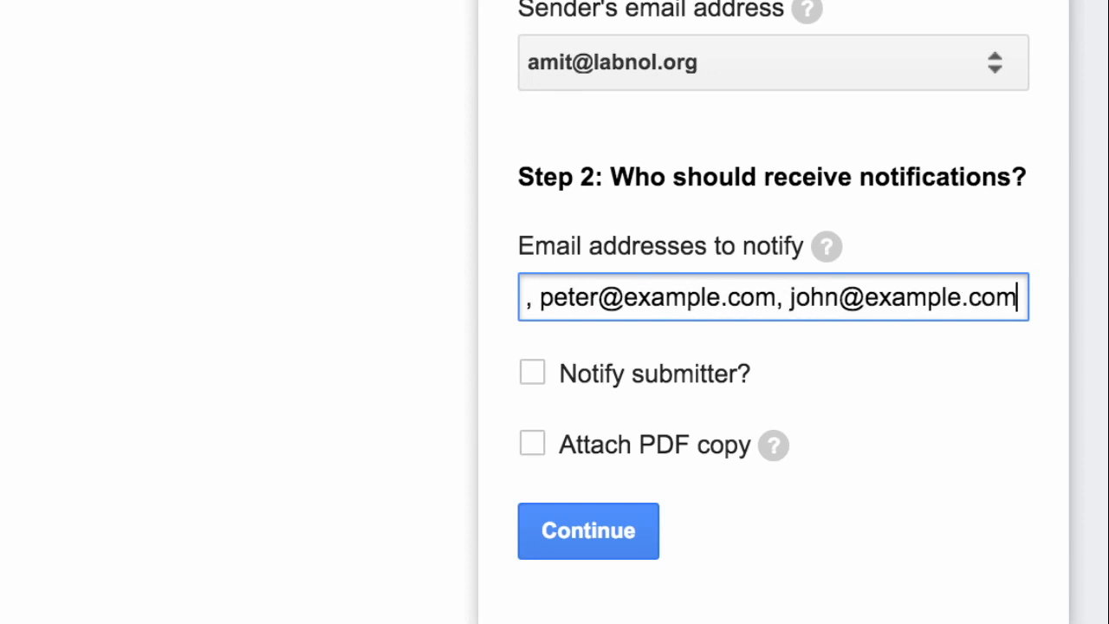
key(Tab)
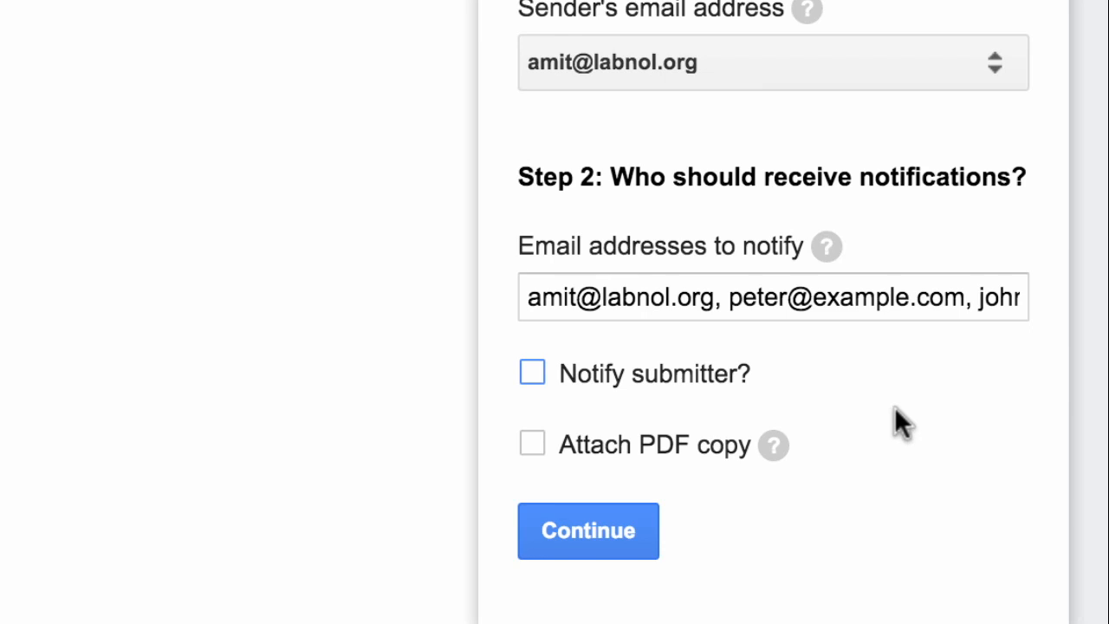
Also notify the submitter, taking their address from the form's Email question
click(532, 371)
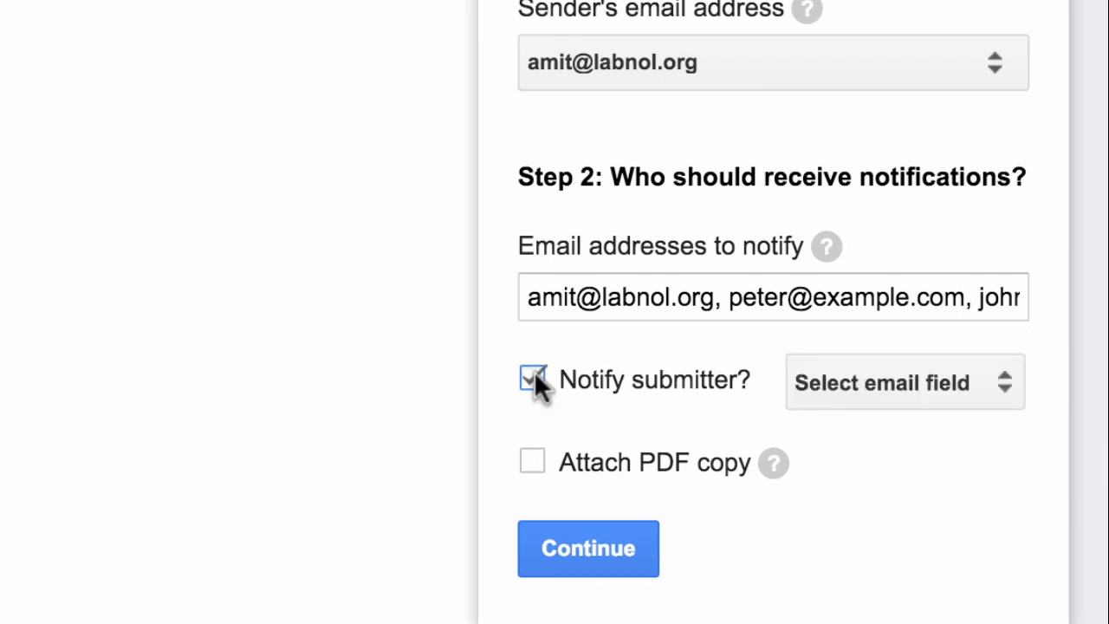
click(947, 385)
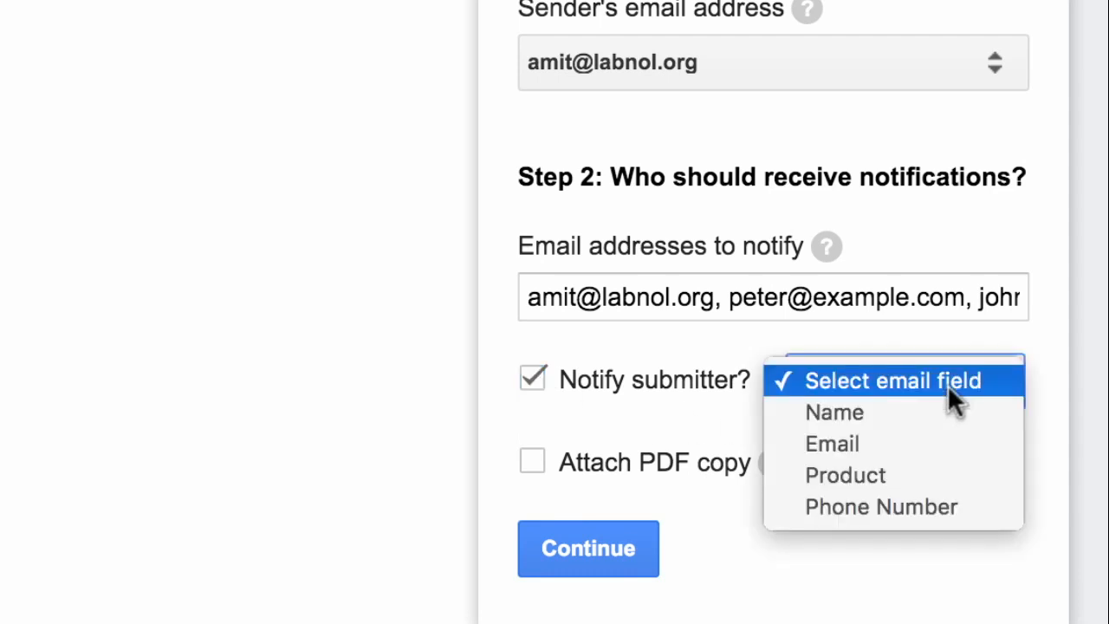
click(947, 426)
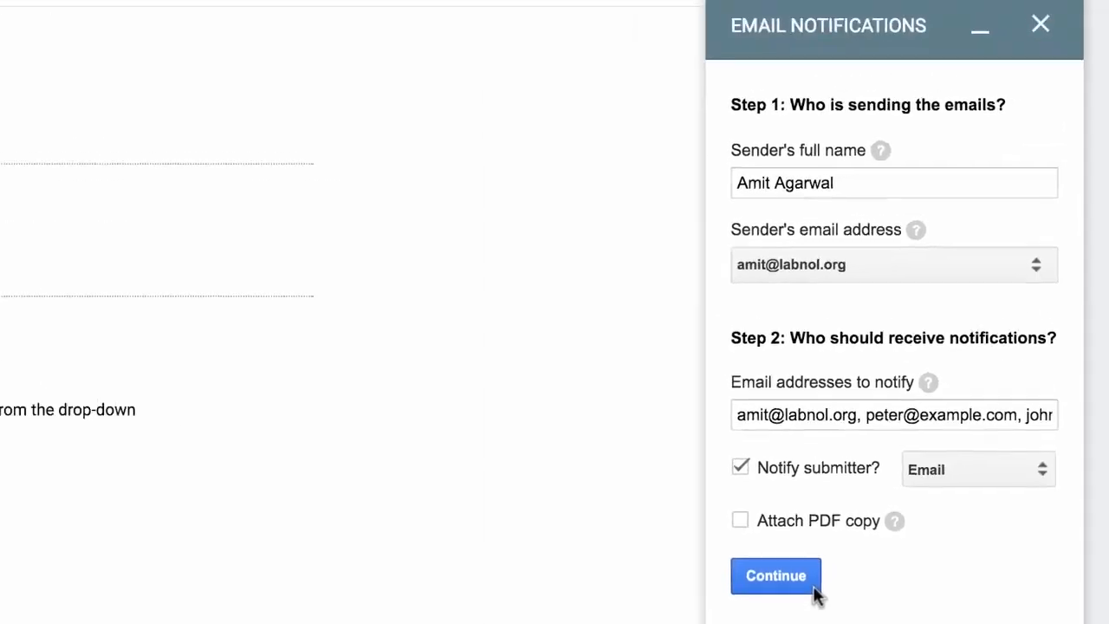
Replace the New Response subject with '{{Name}} has submitted a form.' using the Name placeholder
click(827, 592)
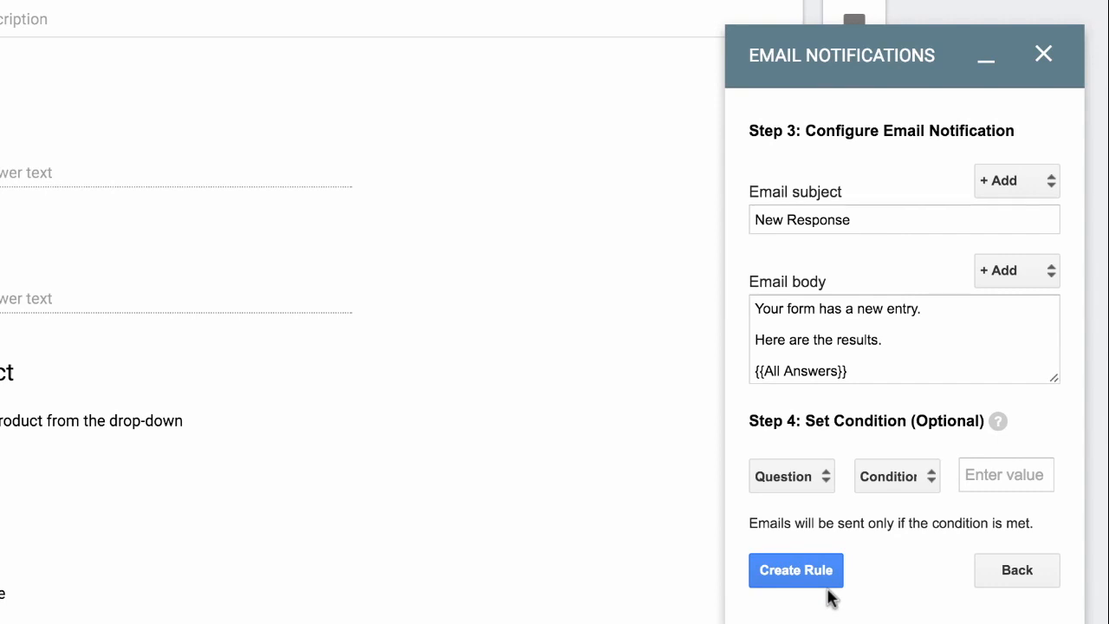
double_click(912, 213)
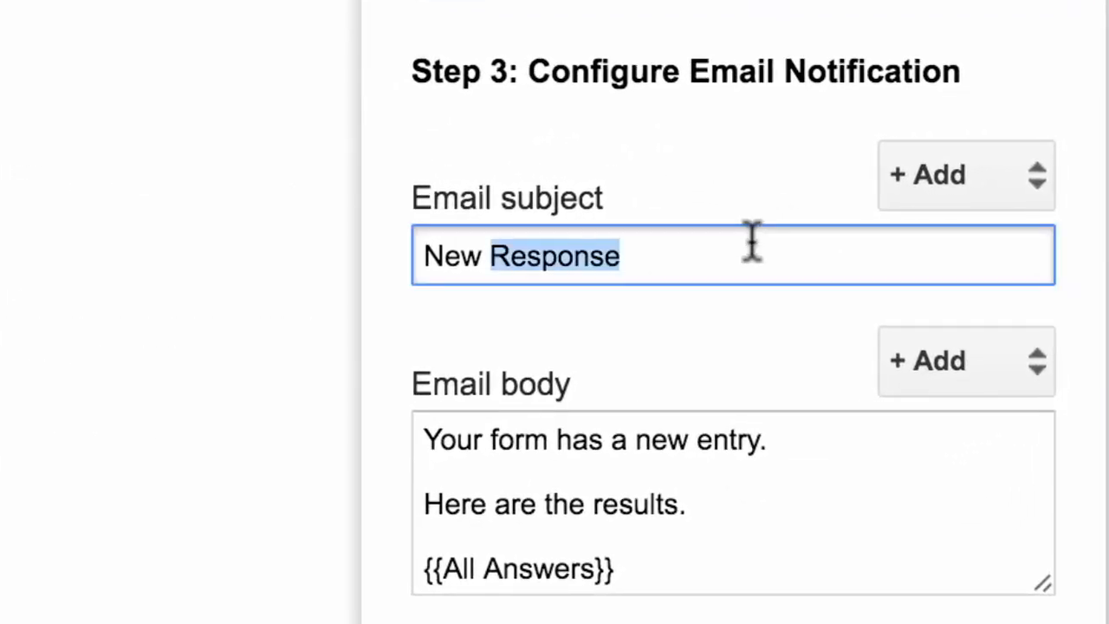
triple_click(751, 242)
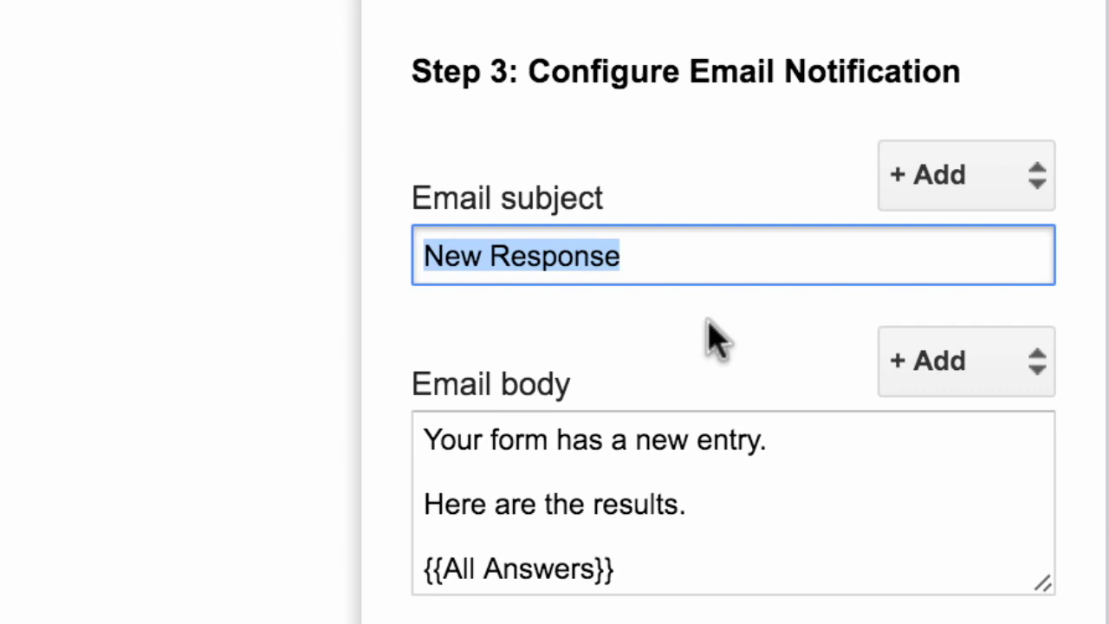
key(BackSpace)
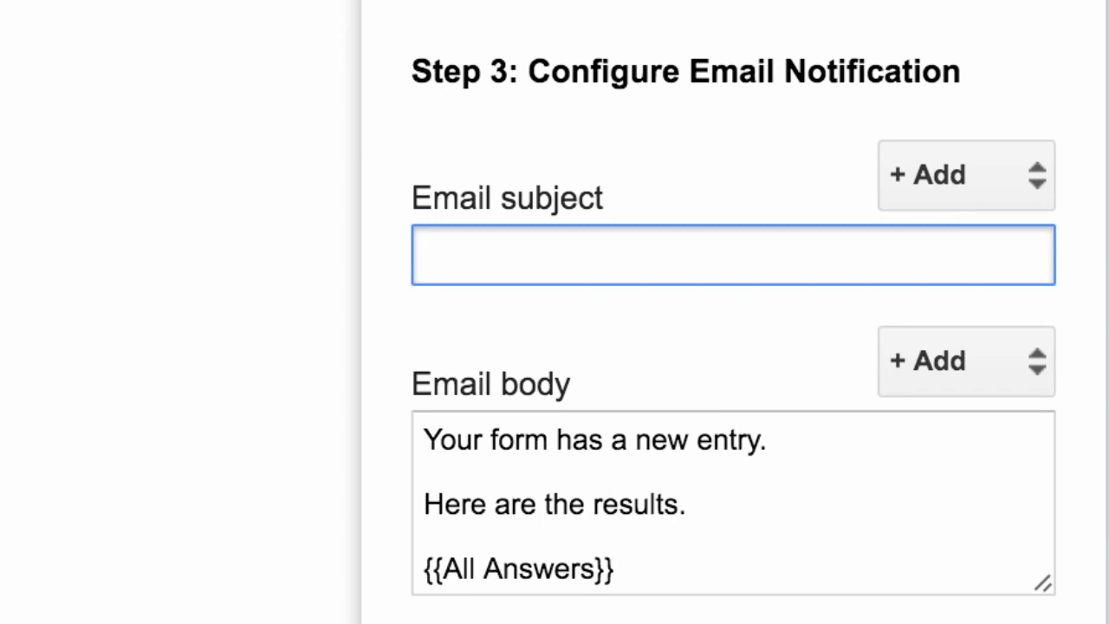
click(1005, 184)
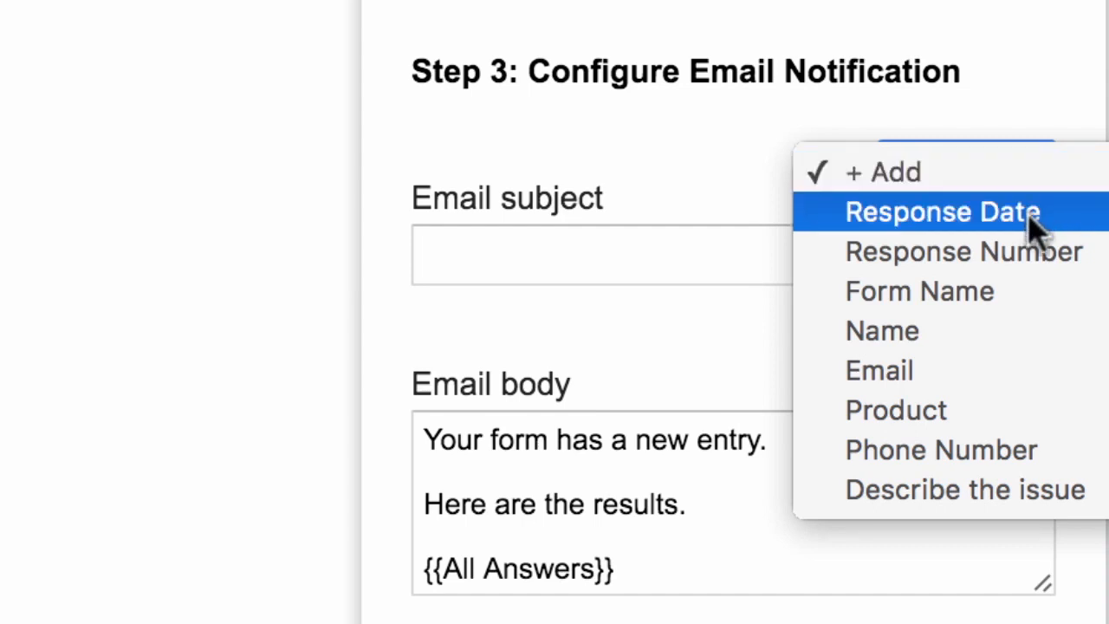
click(1025, 334)
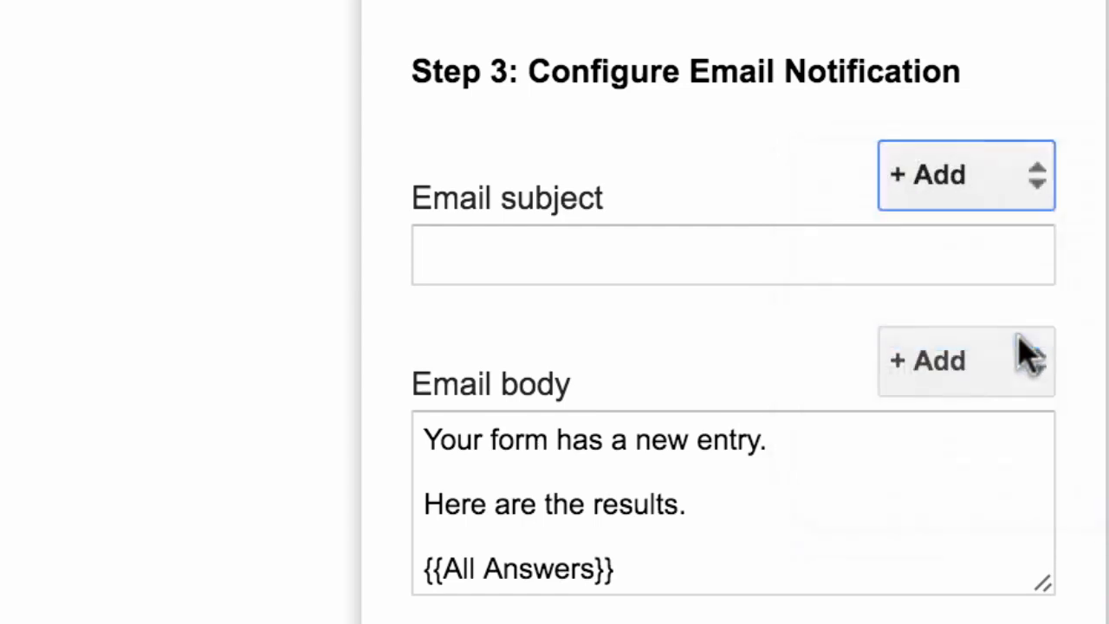
click(732, 248)
text(has s)
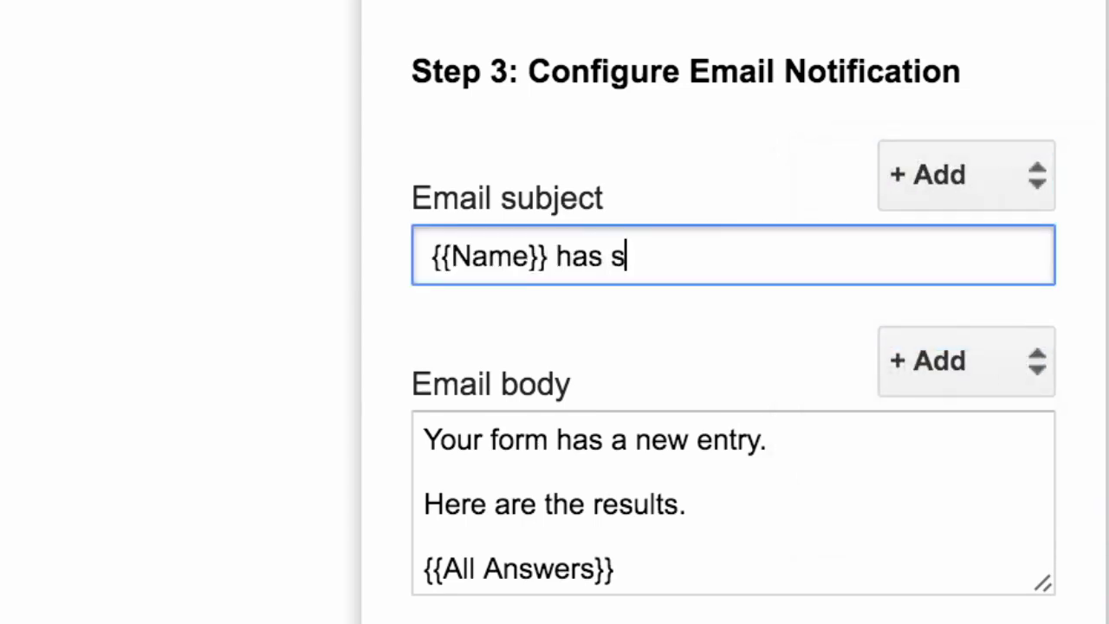
text(ubmitted a form.)
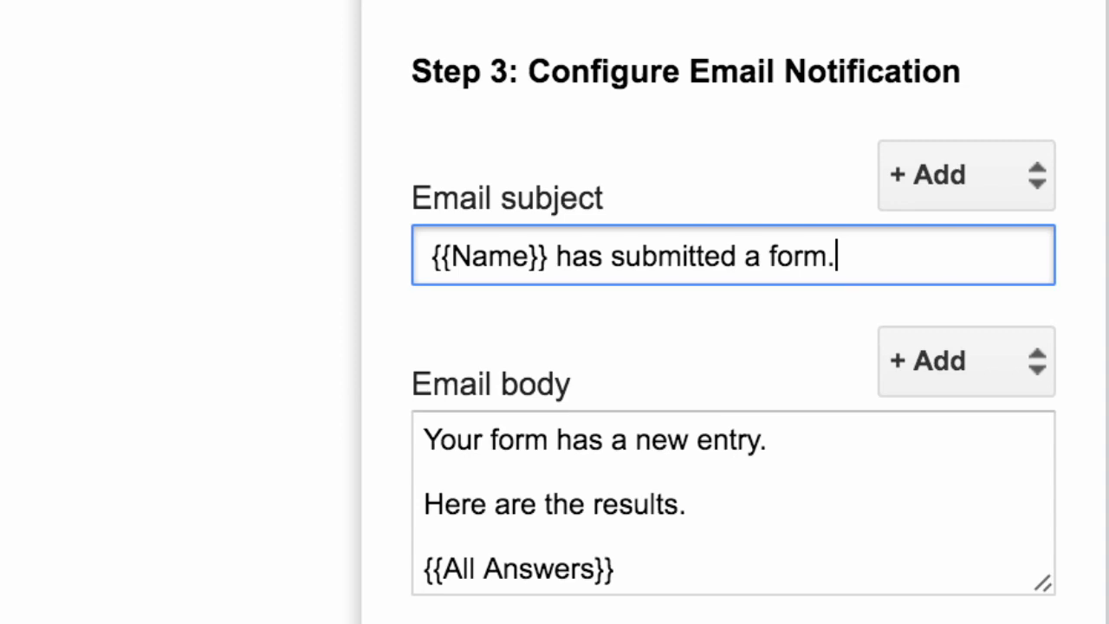
click(718, 532)
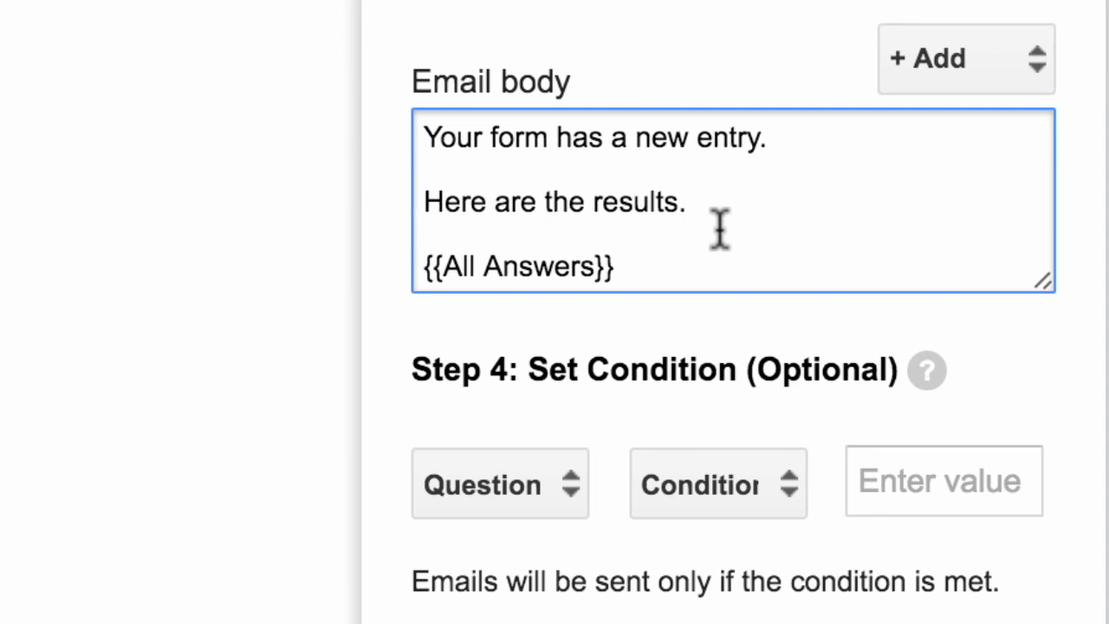
Insert the {{Form Name}} placeholder into the email body
key(Down)
key(Down)
key(Up)
key(Up)
key(Down)
key(Down)
key(Down)
shift+click(414, 266)
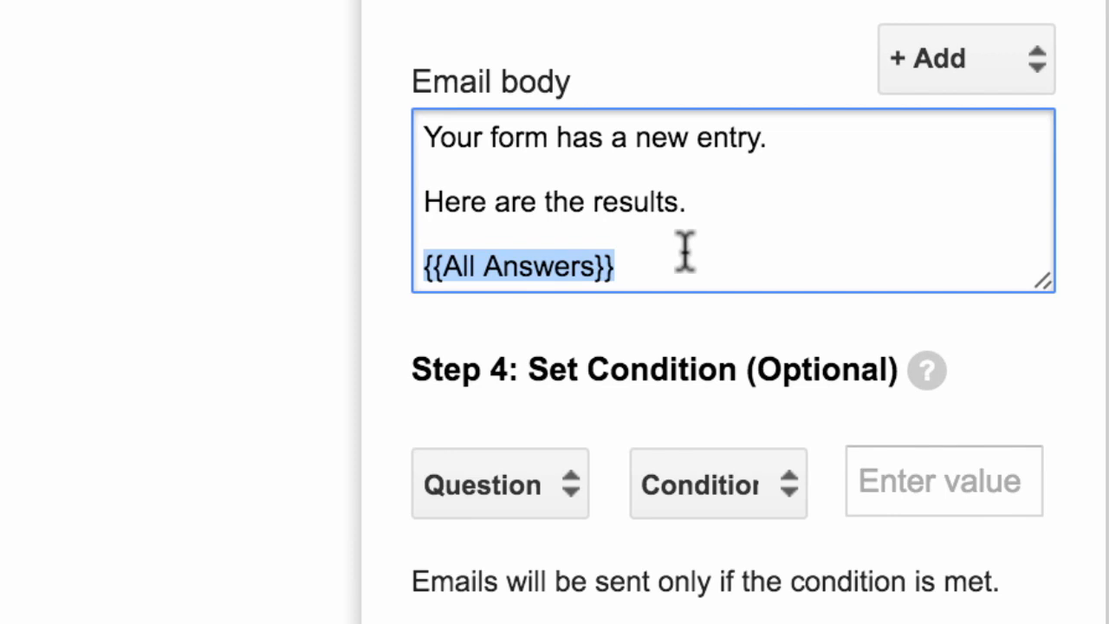
click(727, 241)
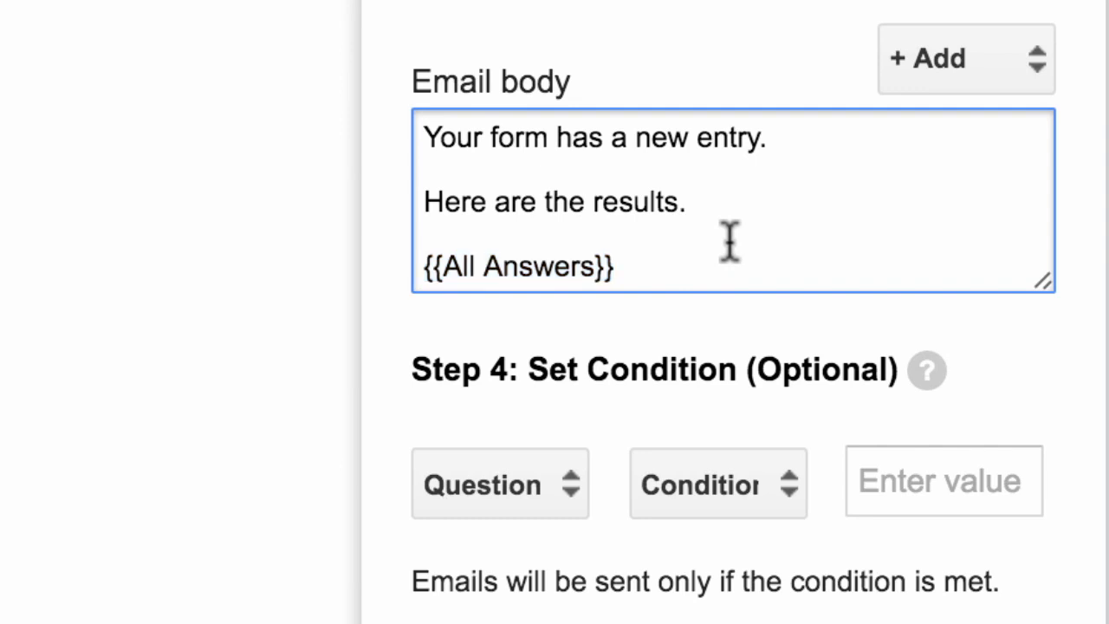
key(Left)
click(549, 136)
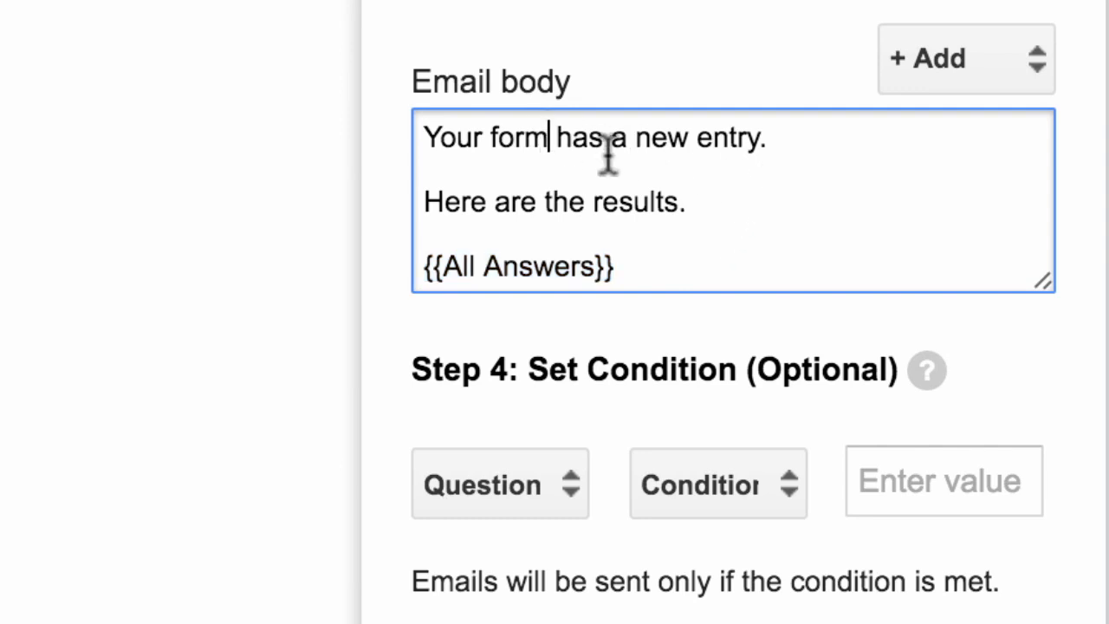
key(Right)
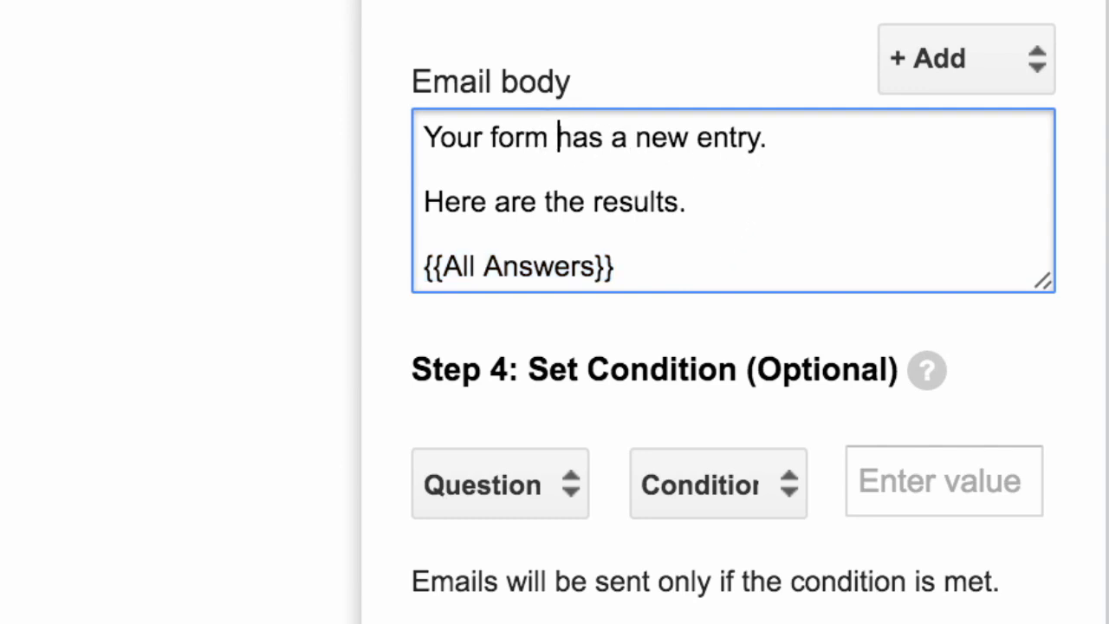
click(978, 75)
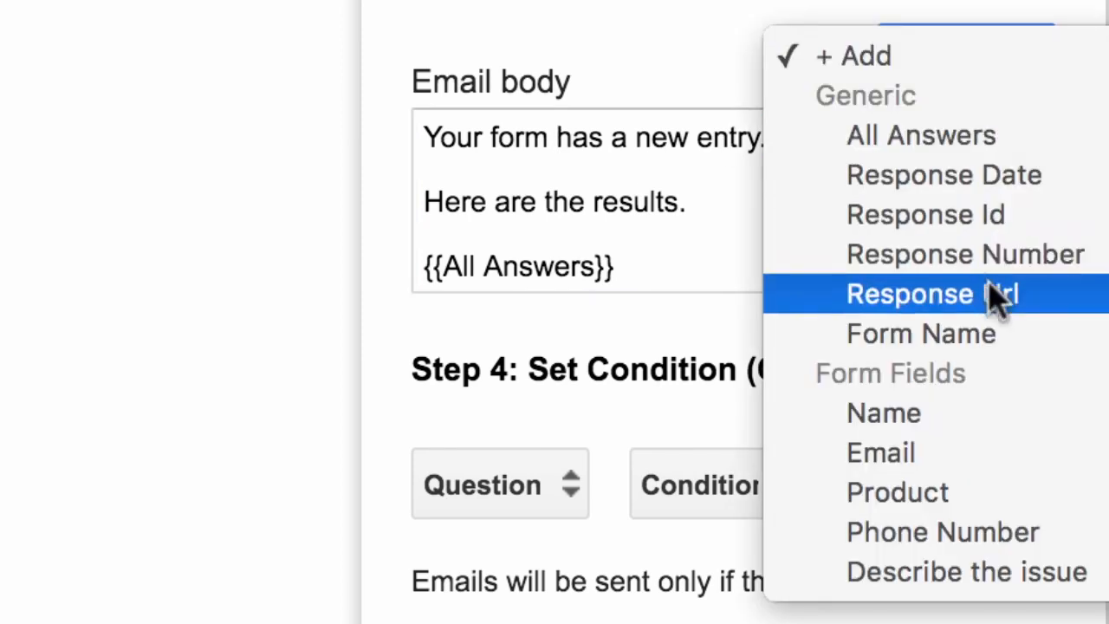
click(993, 335)
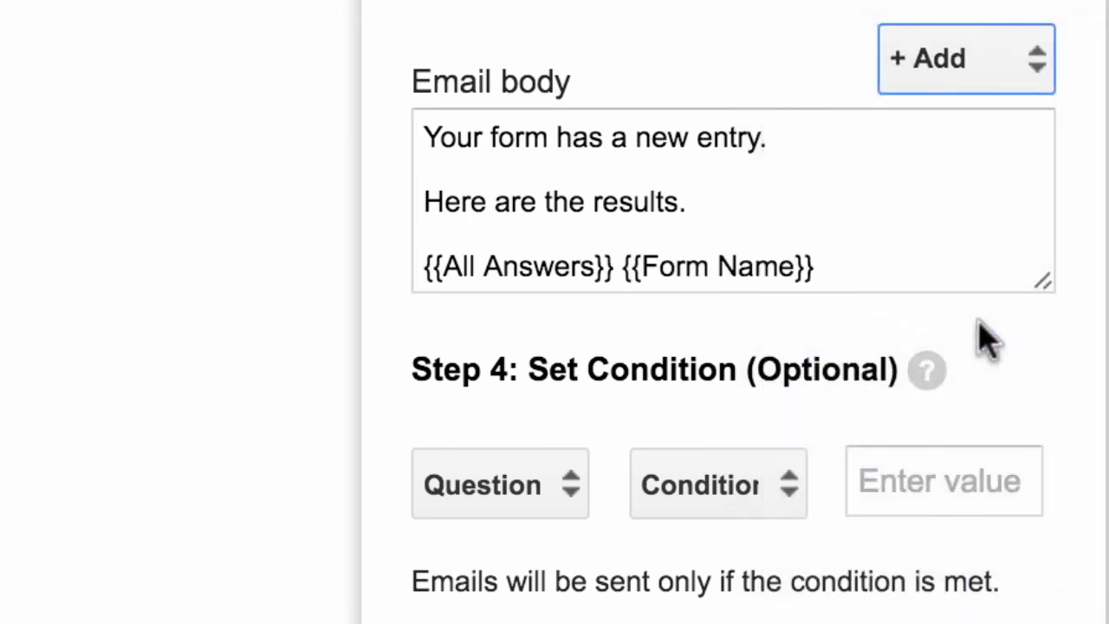
Move {{Form Name}} so line one reads 'Your form {{Form Name}} has a new entry', then create the rule
click(623, 267)
key(shift+End)
key(ctrl+c)
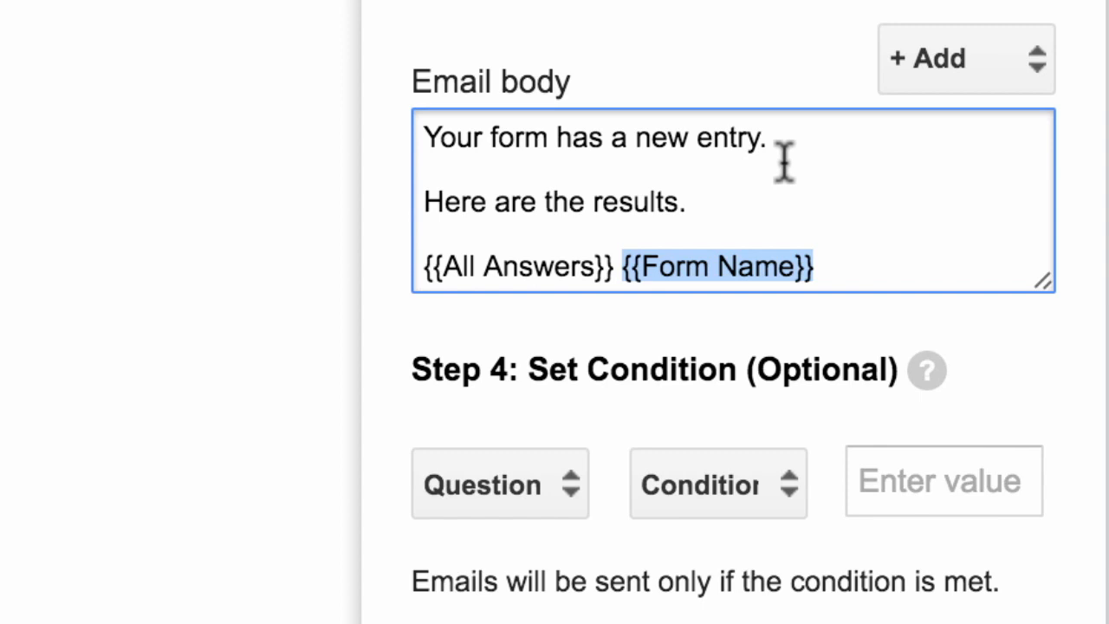
key(BackSpace)
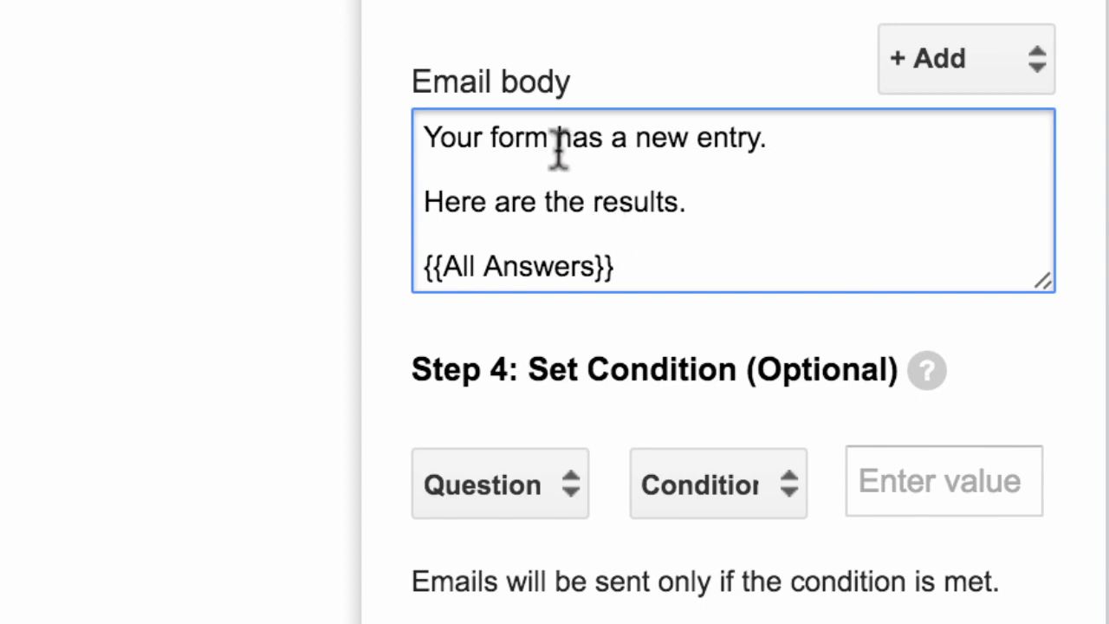
key(ctrl+v)
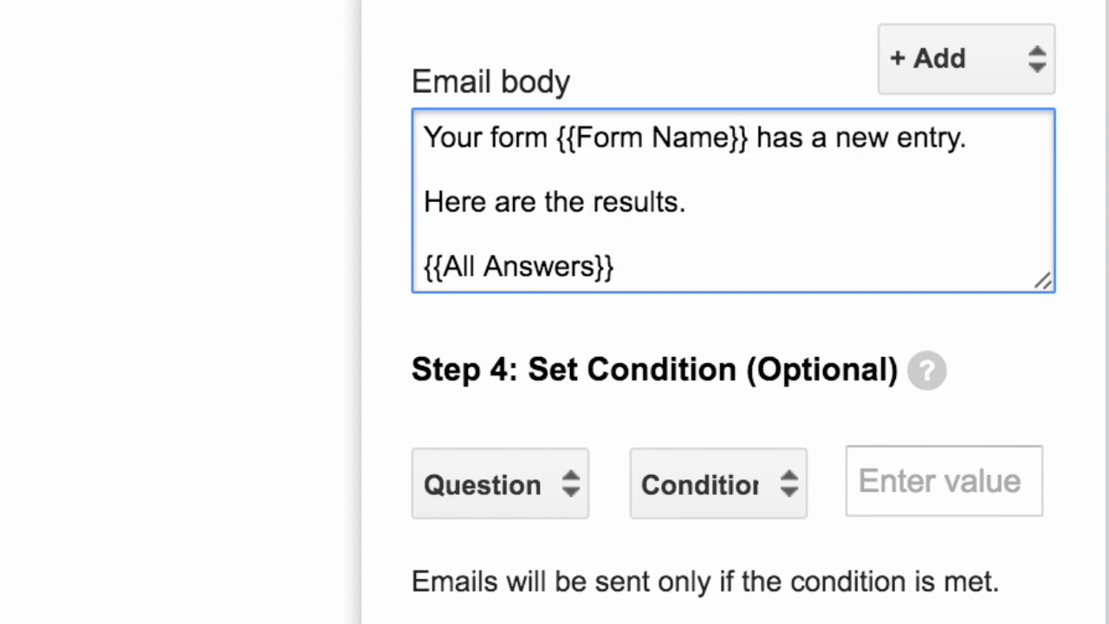
key(Down)
key(Down)
key(Down)
key(Down)
key(Up)
key(Down)
key(Up)
key(Up)
key(Down)
key(Down)
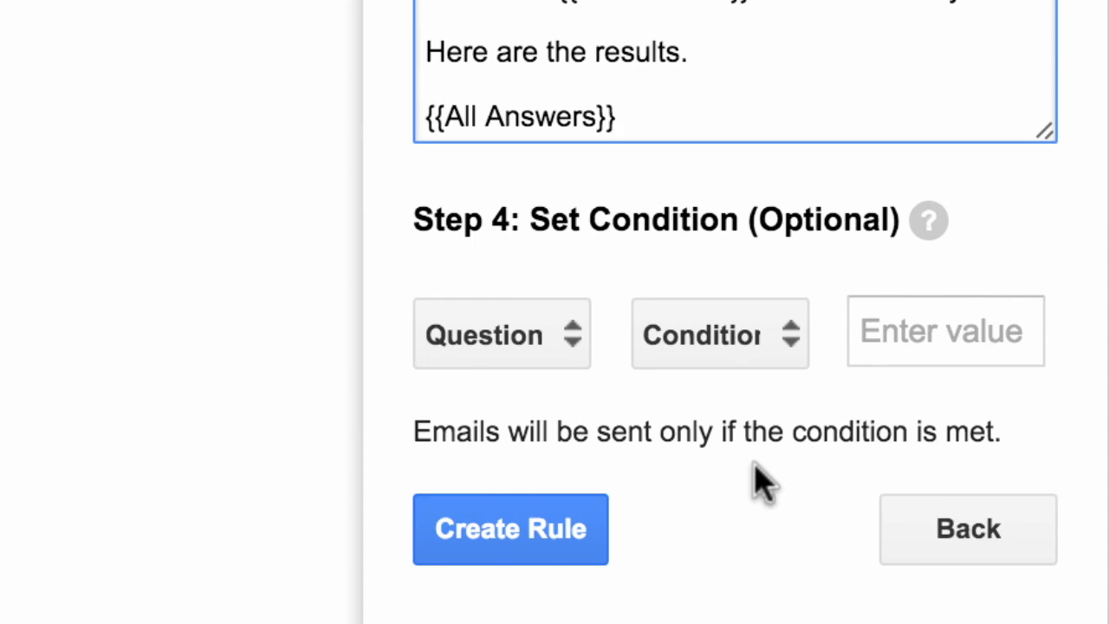
click(537, 539)
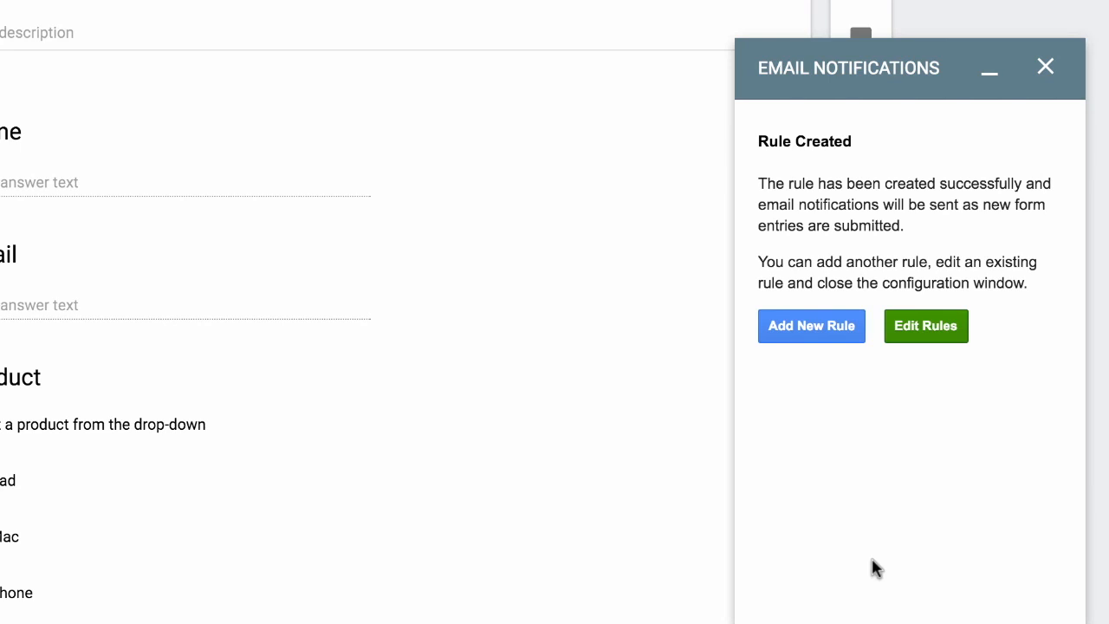
Add another notification rule from the Rule Created confirmation
click(788, 339)
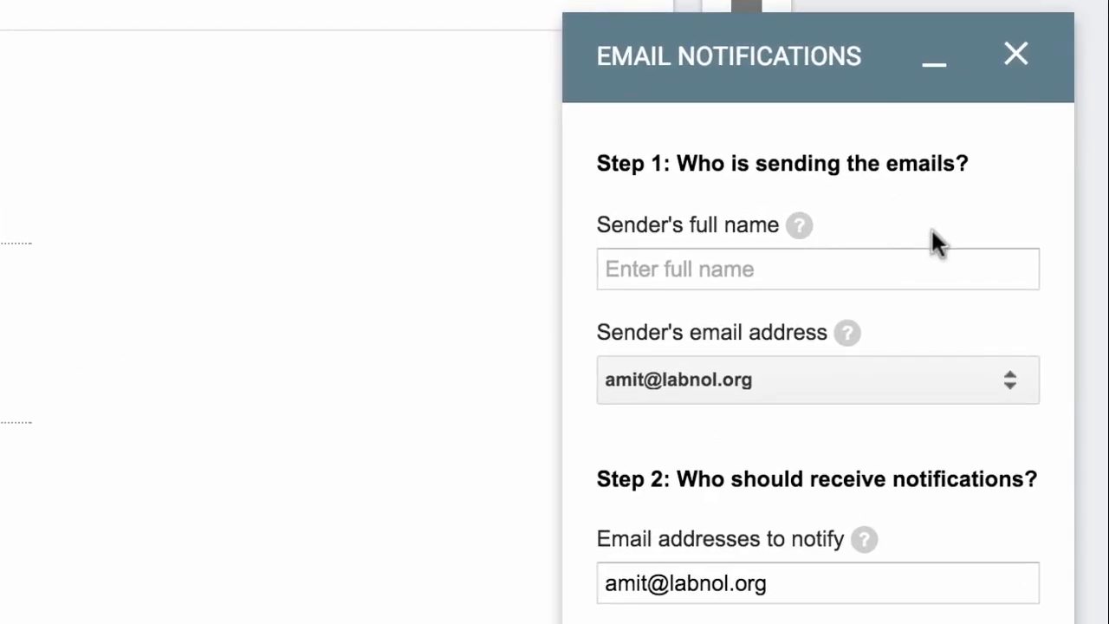
Enter the sender's full name and replace the recipient with the iPhone support address
click(899, 278)
text(Amit Agarwal)
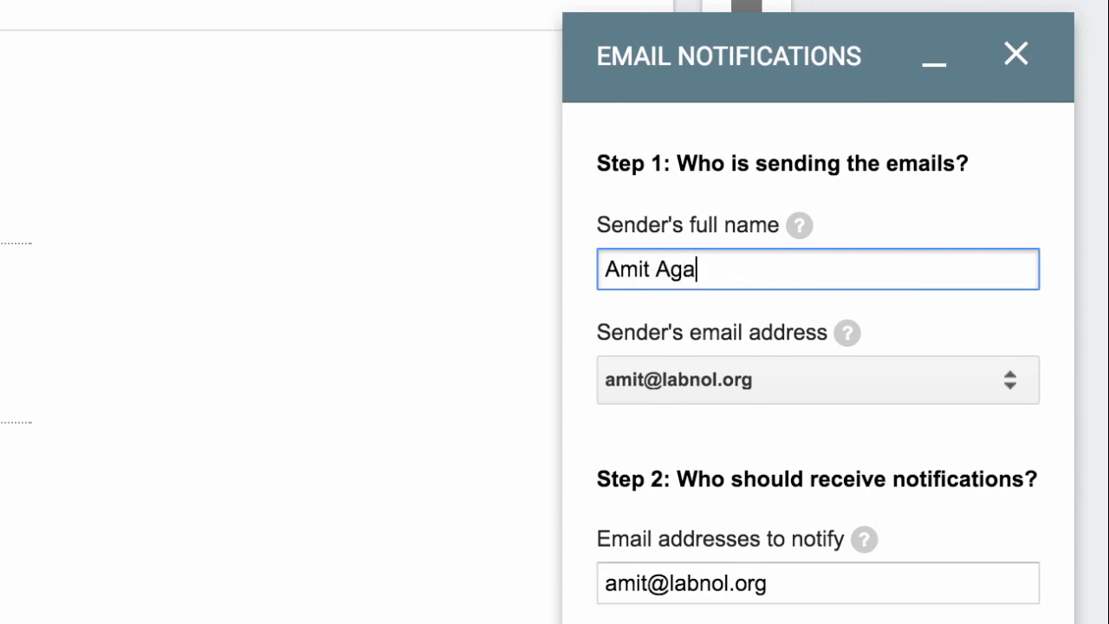
double_click(910, 404)
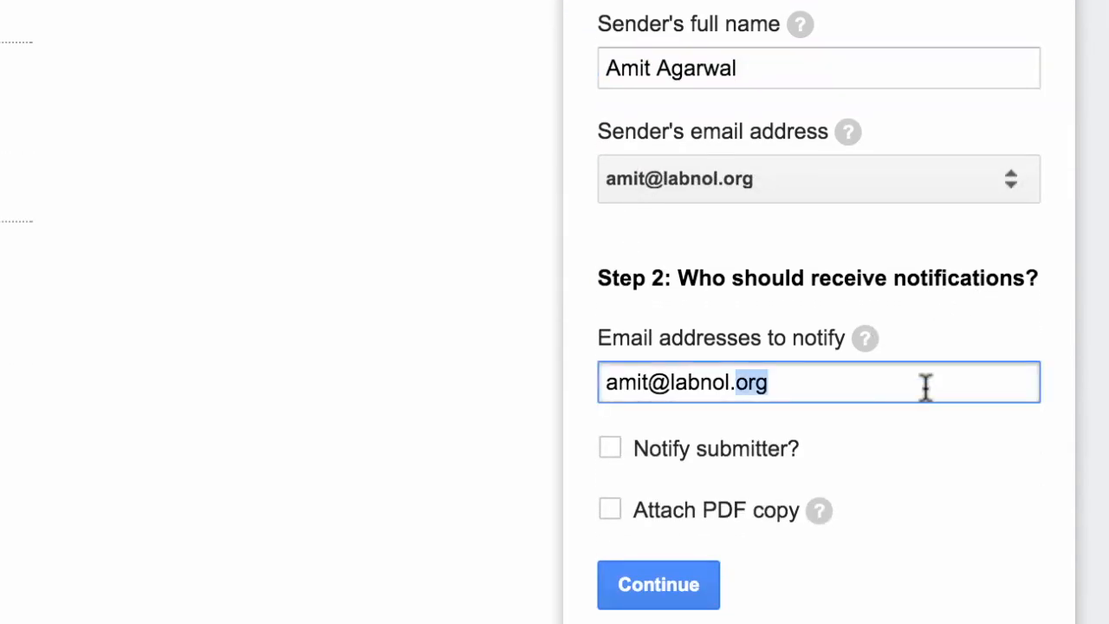
triple_click(925, 387)
text(ip)
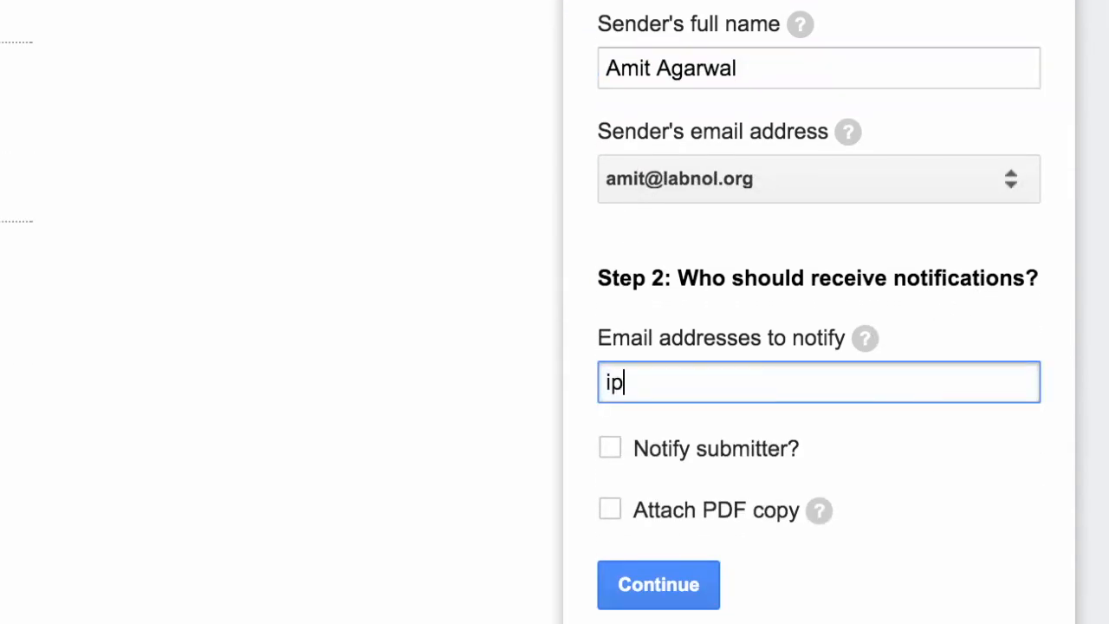
text(hone-suppor)
key(BackSpace)
key(BackSpace)
text(po)
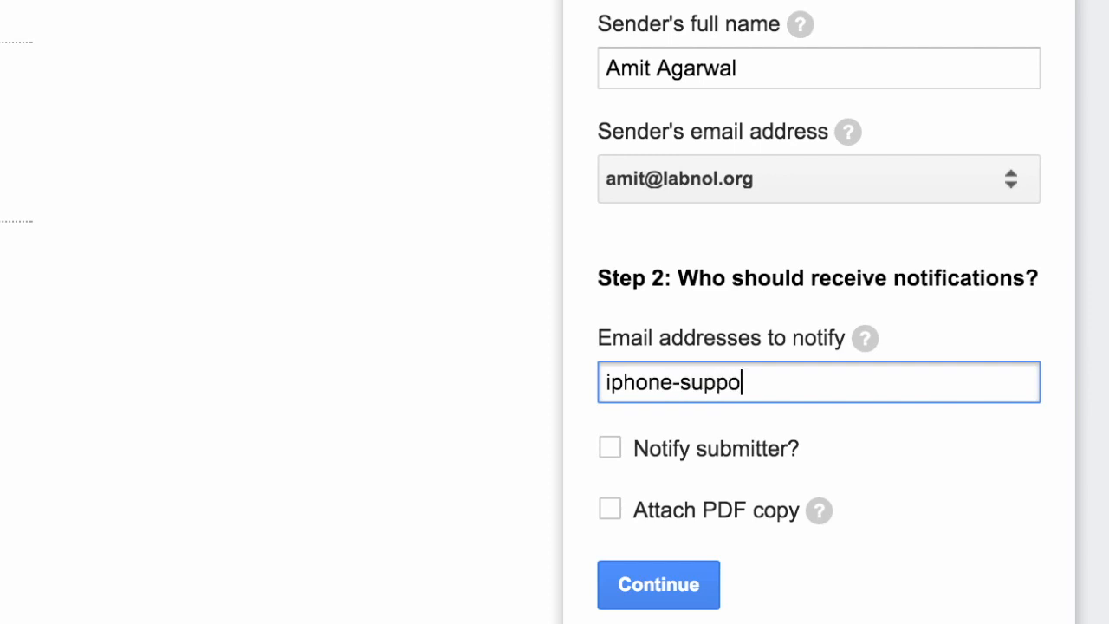
text(rt@example.com)
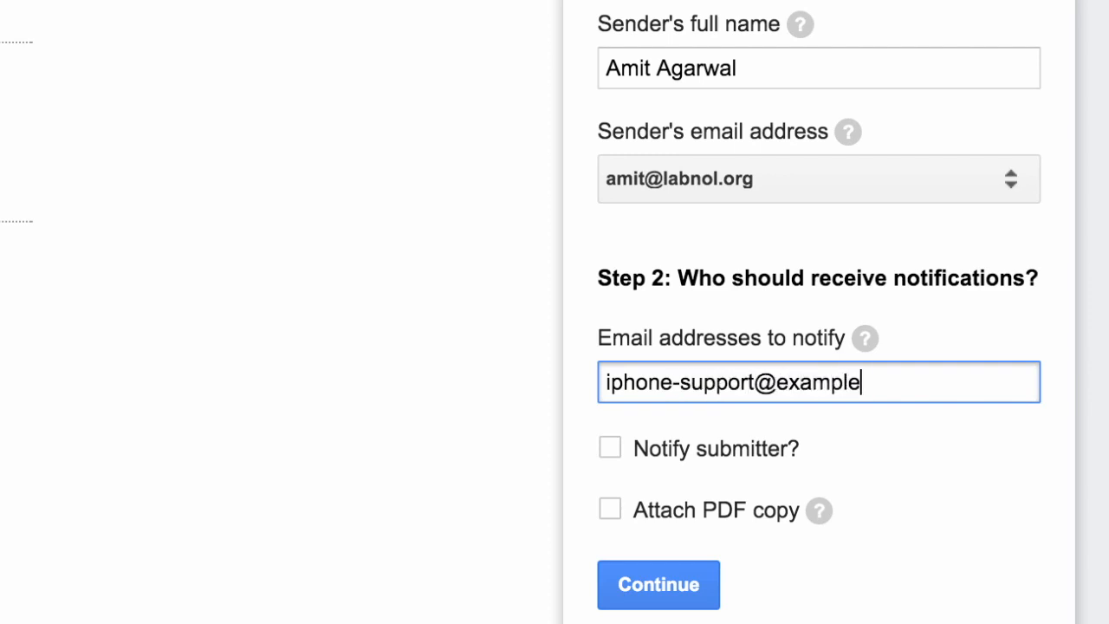
click(896, 475)
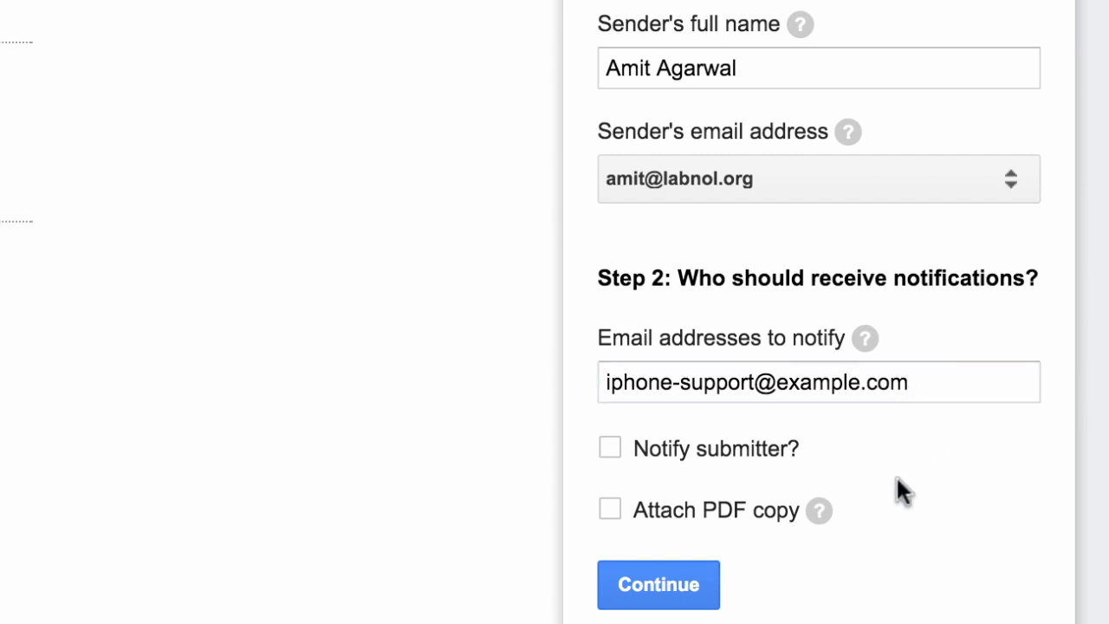
Set the subject to '{{Name}} has an issue with {{Product}}' using the Name and Product placeholders
click(691, 589)
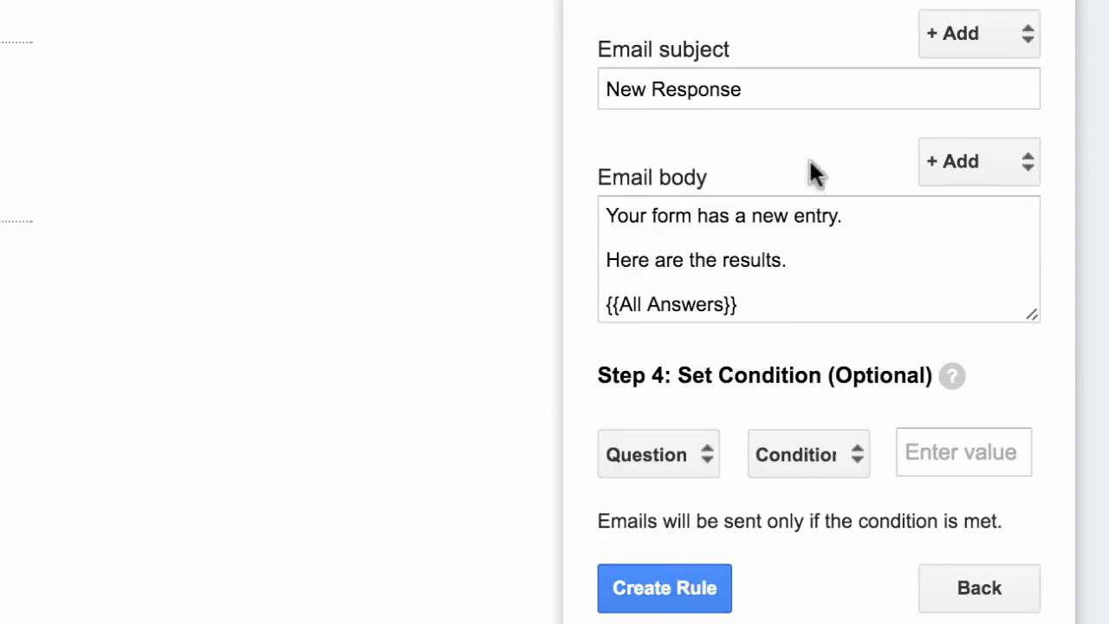
triple_click(840, 95)
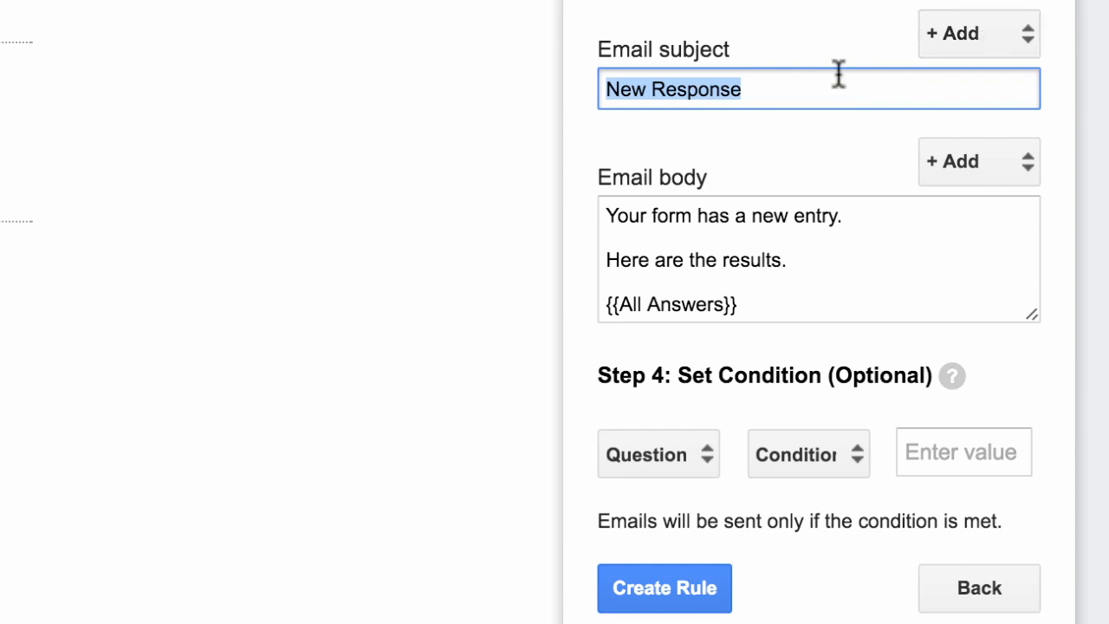
key(BackSpace)
click(992, 47)
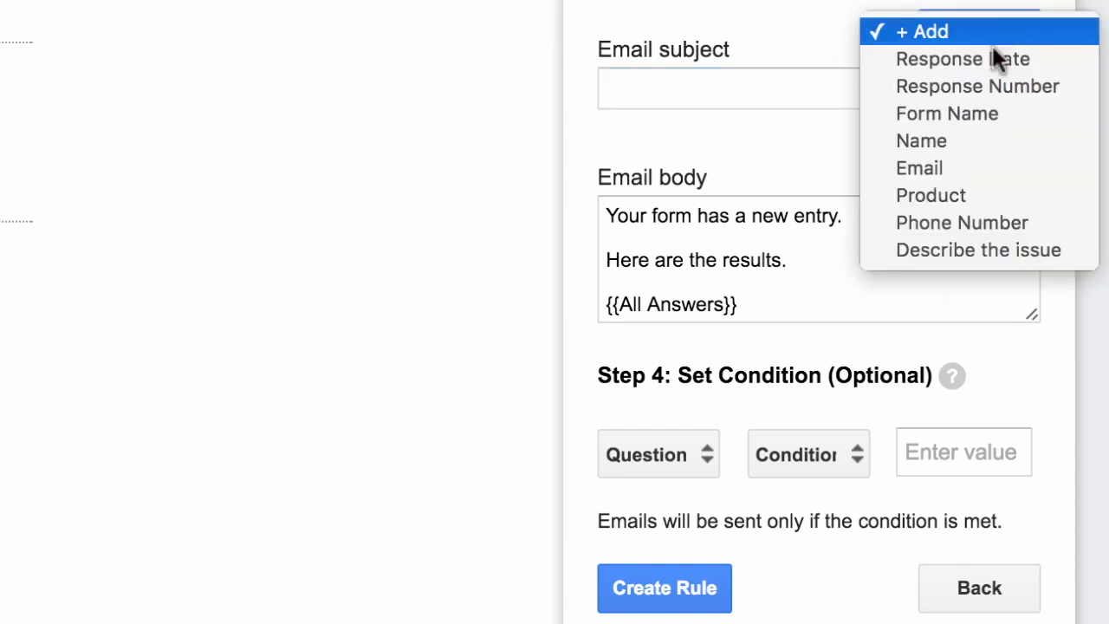
click(982, 141)
click(814, 90)
text(has a)
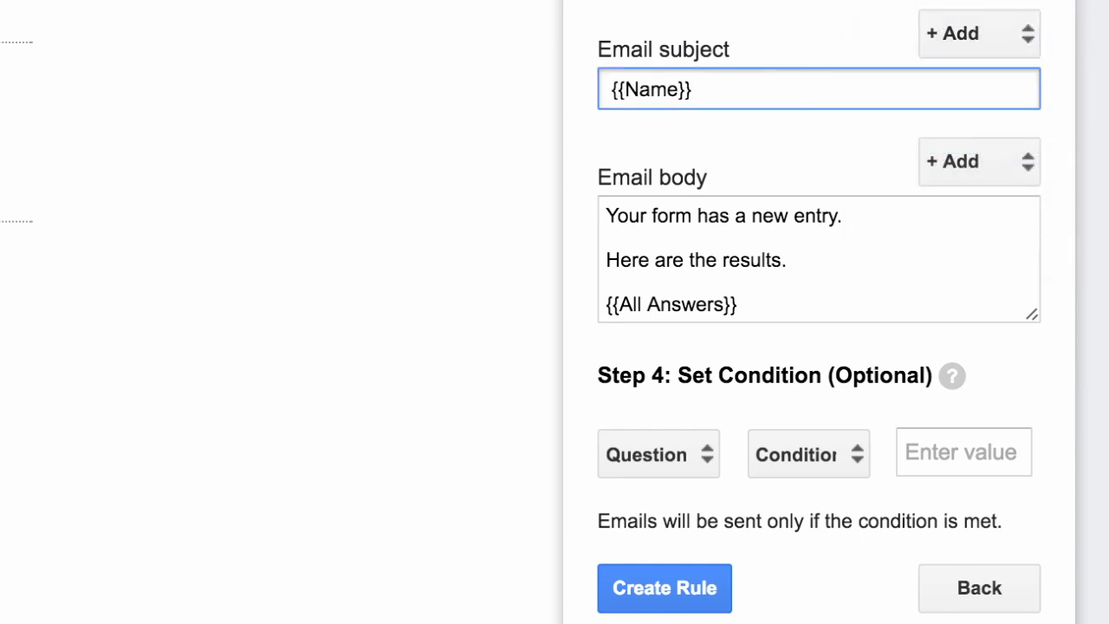
key(BackSpace)
text(an issue with)
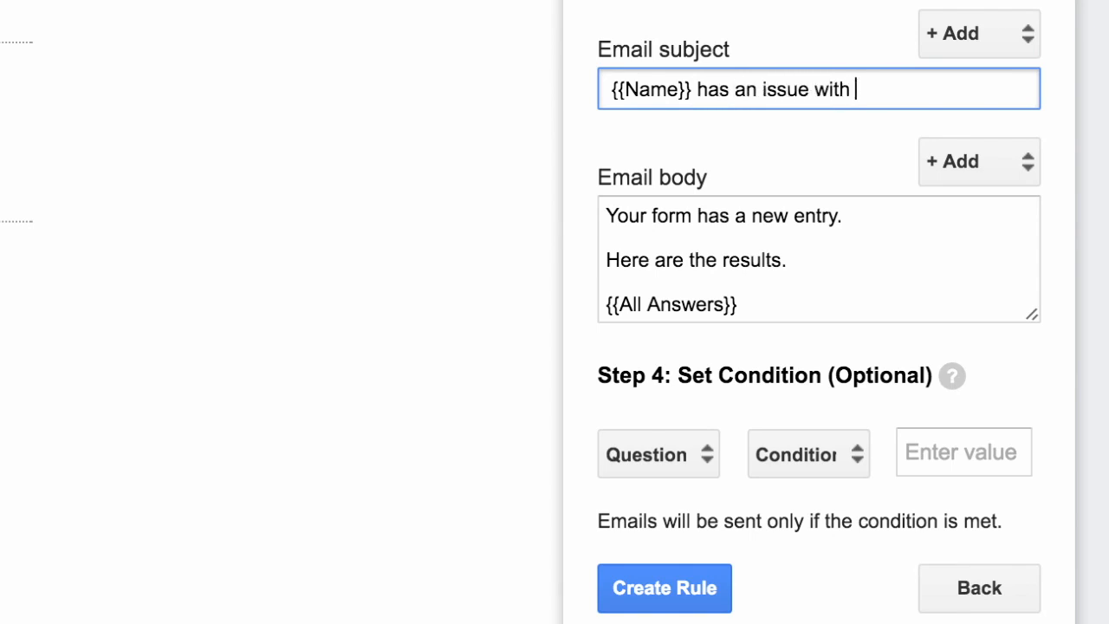
click(951, 35)
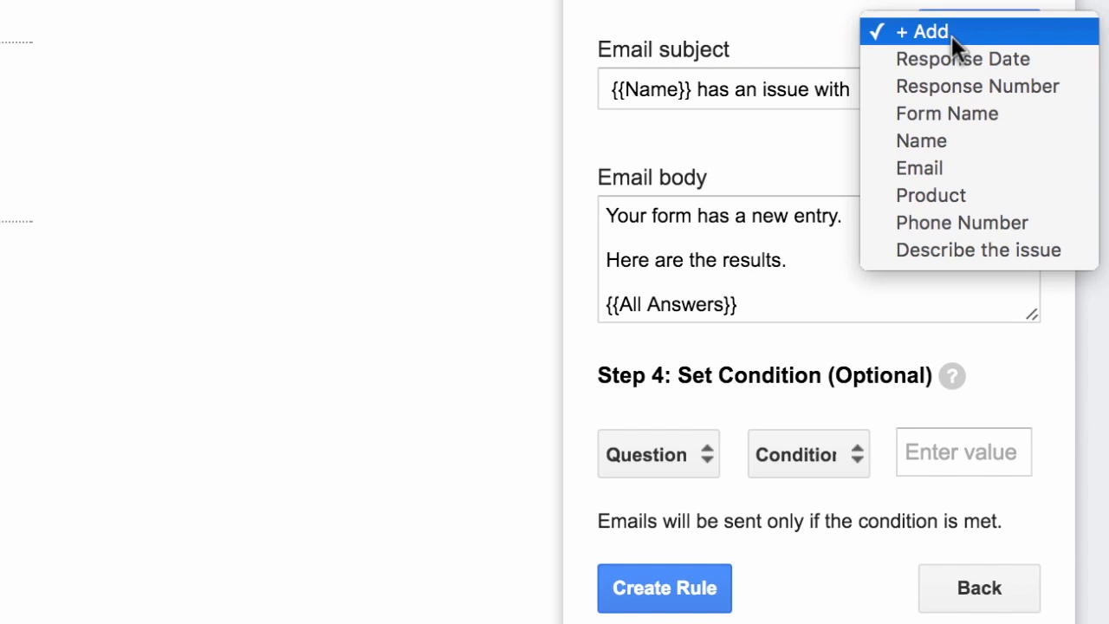
click(964, 194)
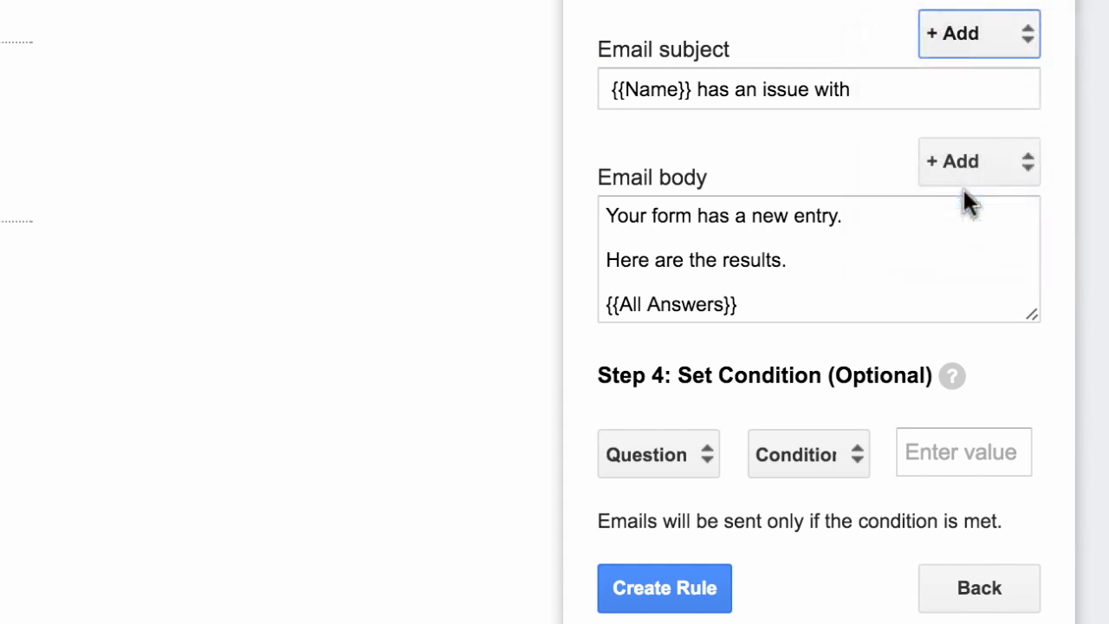
drag(606, 216, 741, 306)
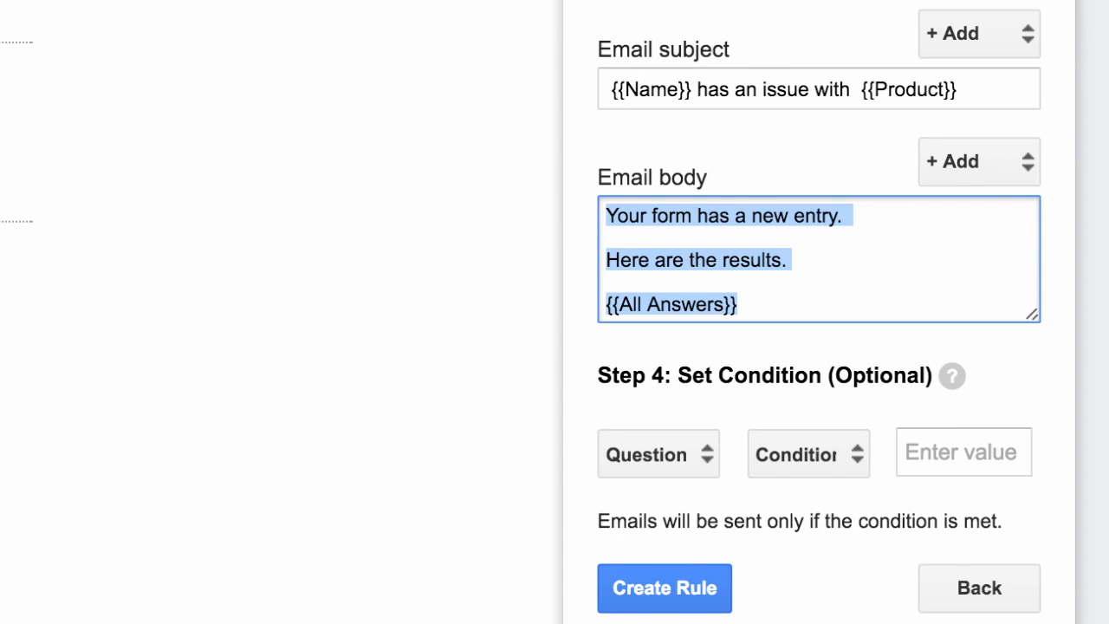
Replace the body with 'Issue reported with {{Product}}' followed by {{Describe the issue}}
key(BackSpace)
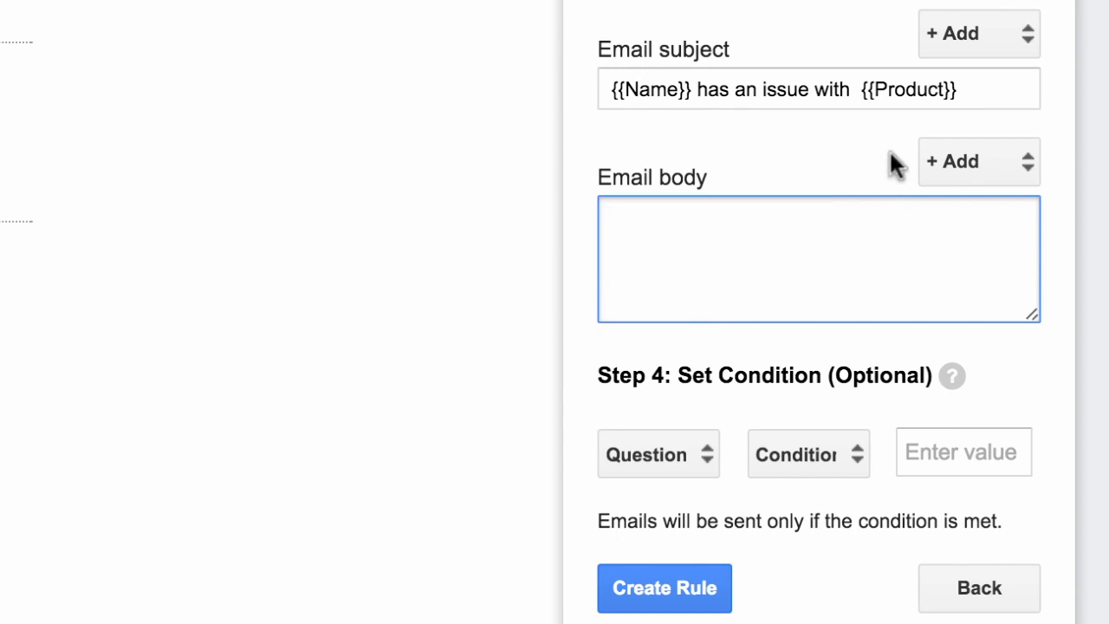
click(997, 142)
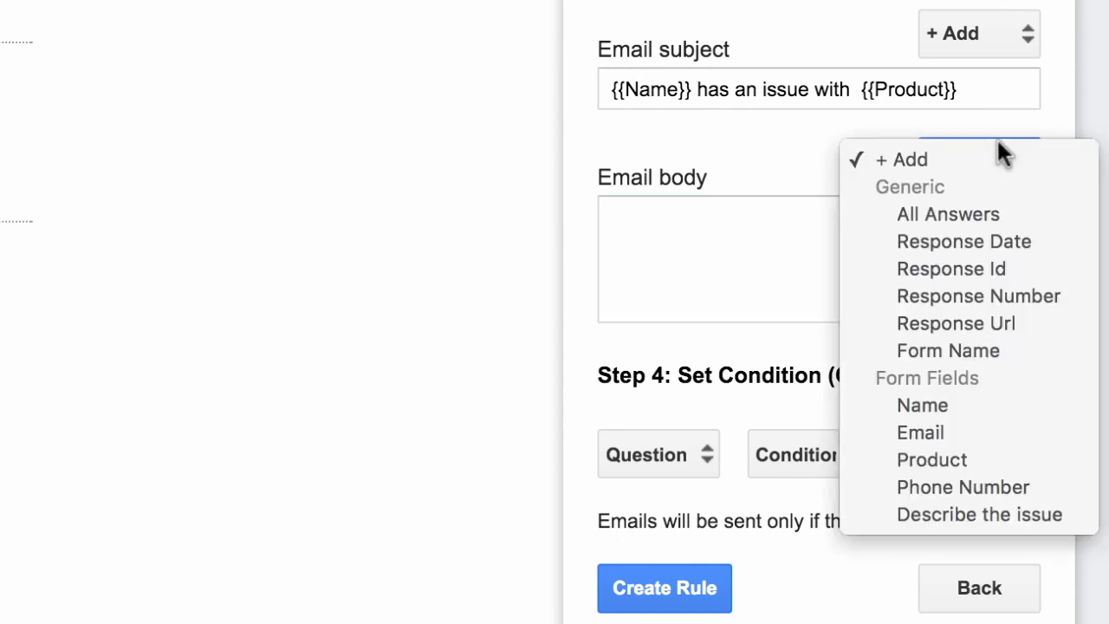
click(1014, 468)
click(785, 249)
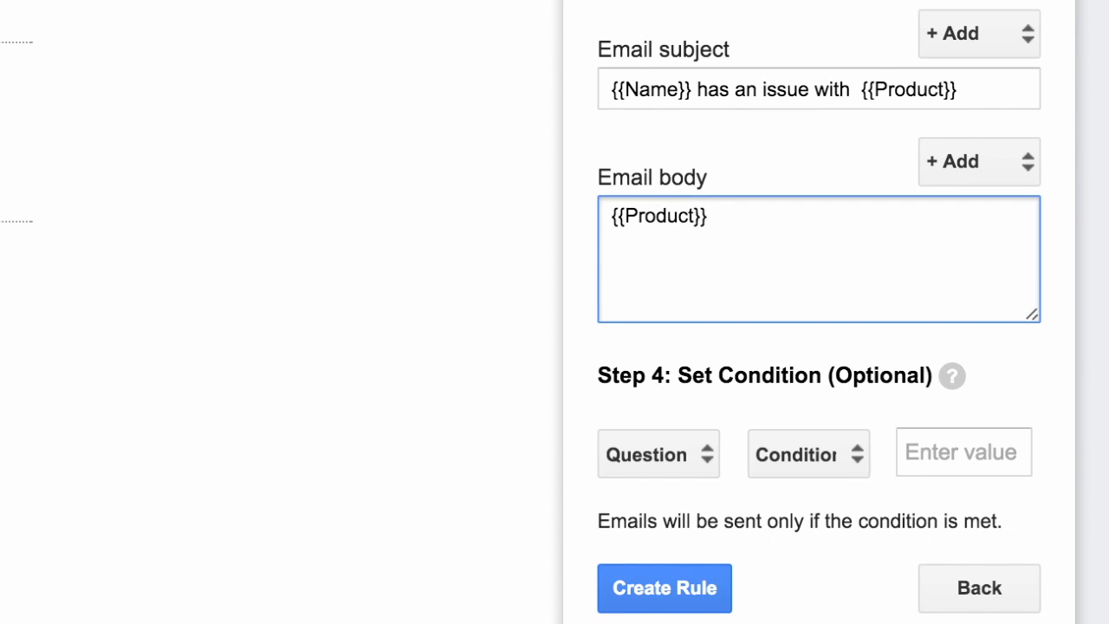
text(Issue rep)
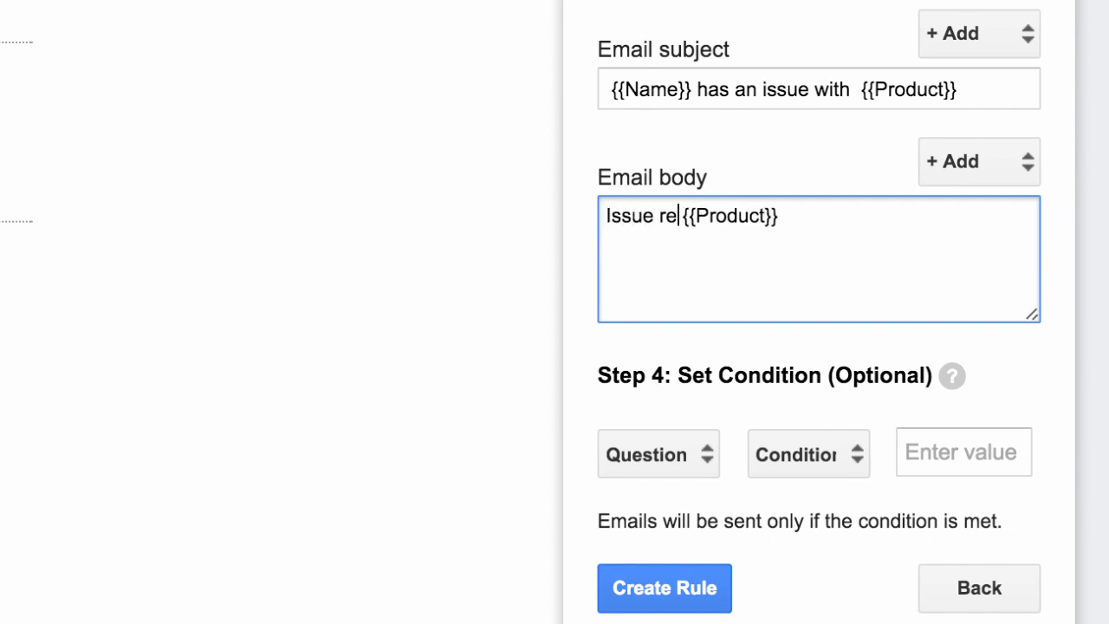
text(orted with)
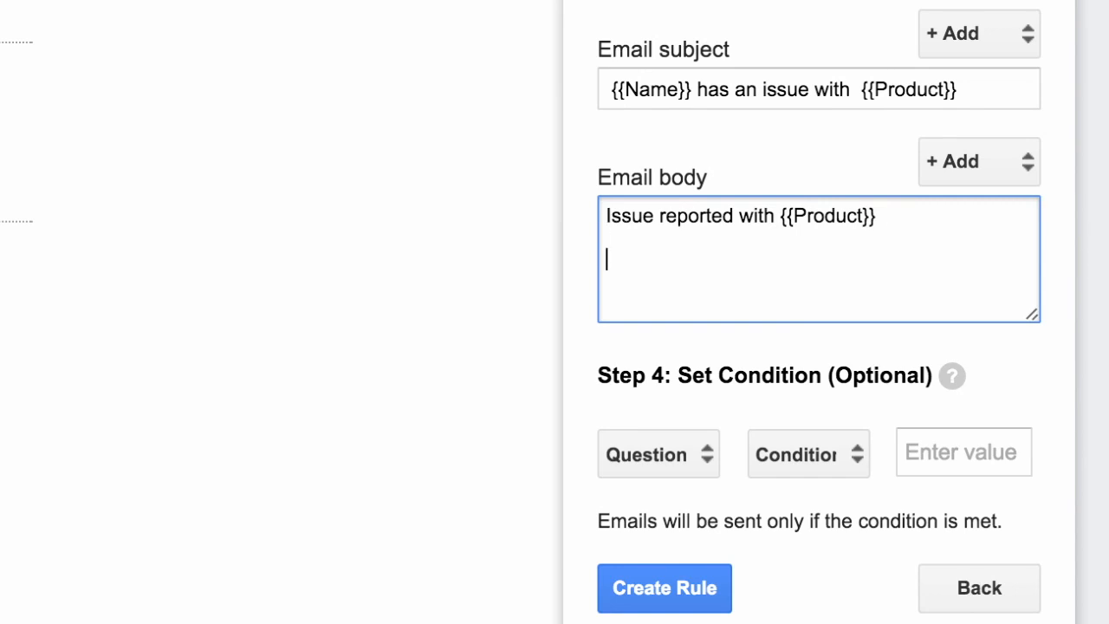
click(972, 163)
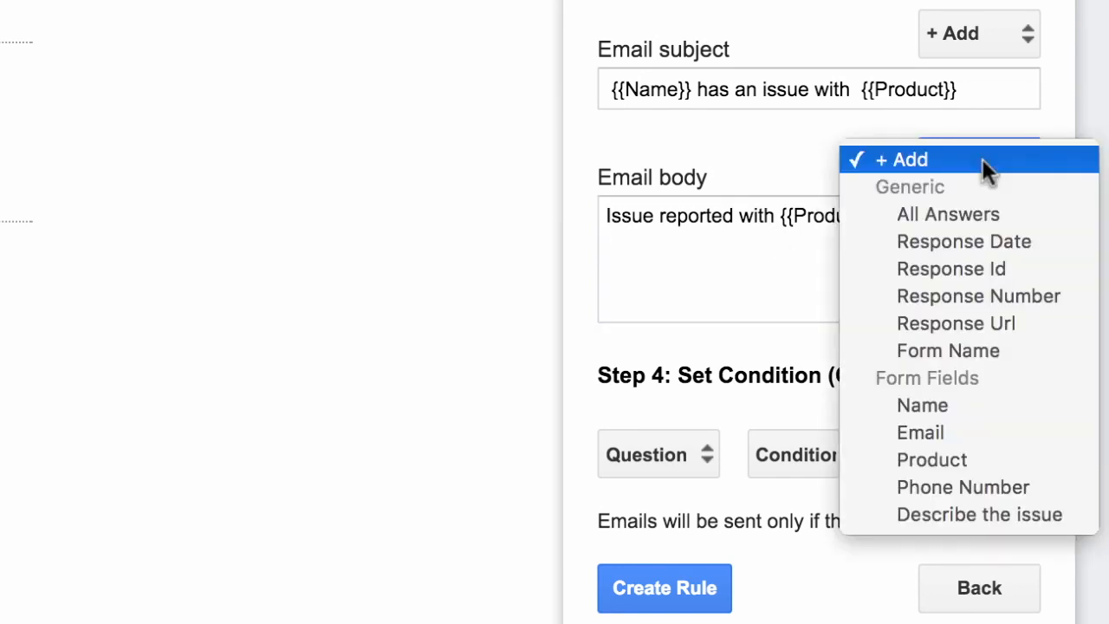
click(1022, 513)
click(846, 277)
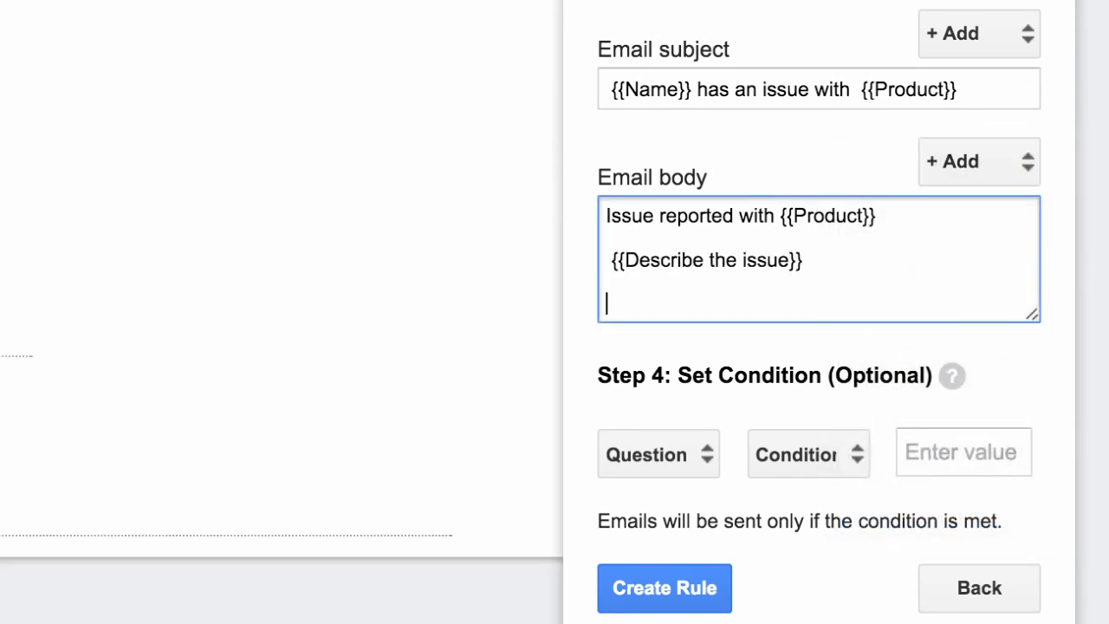
Add 'Please contact the customer at {{Phone Number}}.' and a 'Thanks.' sign-off
text(Please ca)
key(BackSpace)
text(ontact )
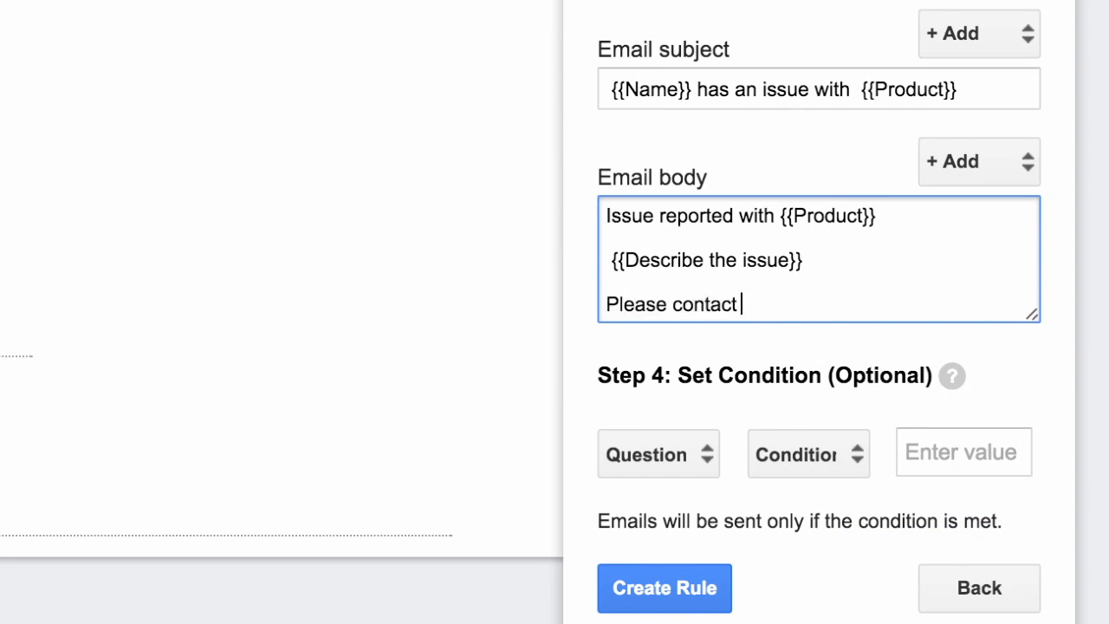
text(the customer at)
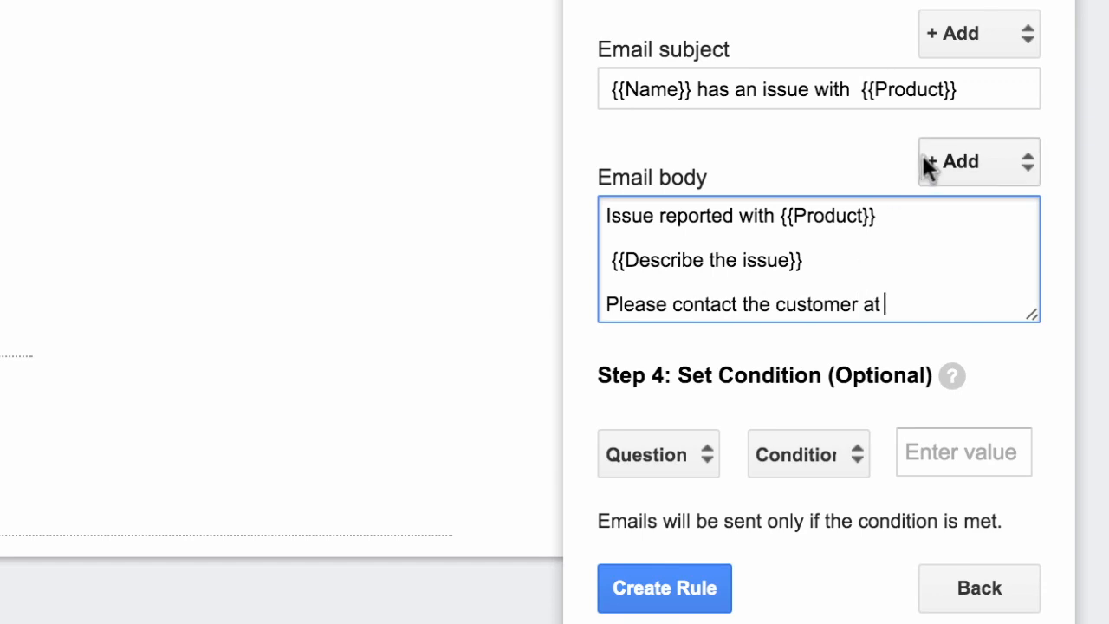
click(997, 160)
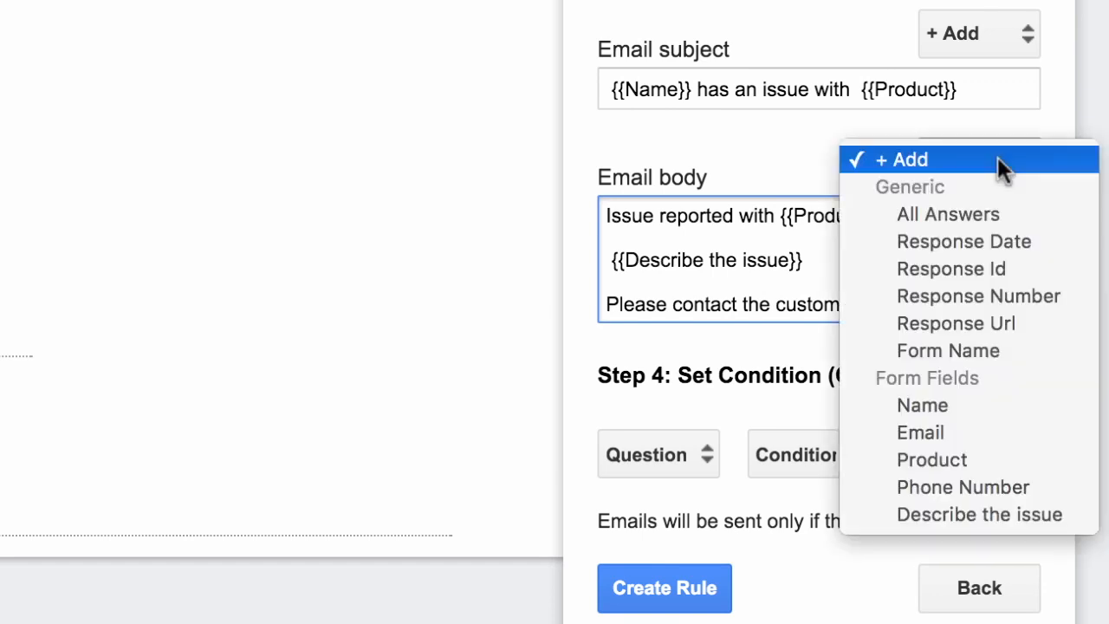
click(1022, 486)
click(862, 273)
scroll(861, 273, down, 2)
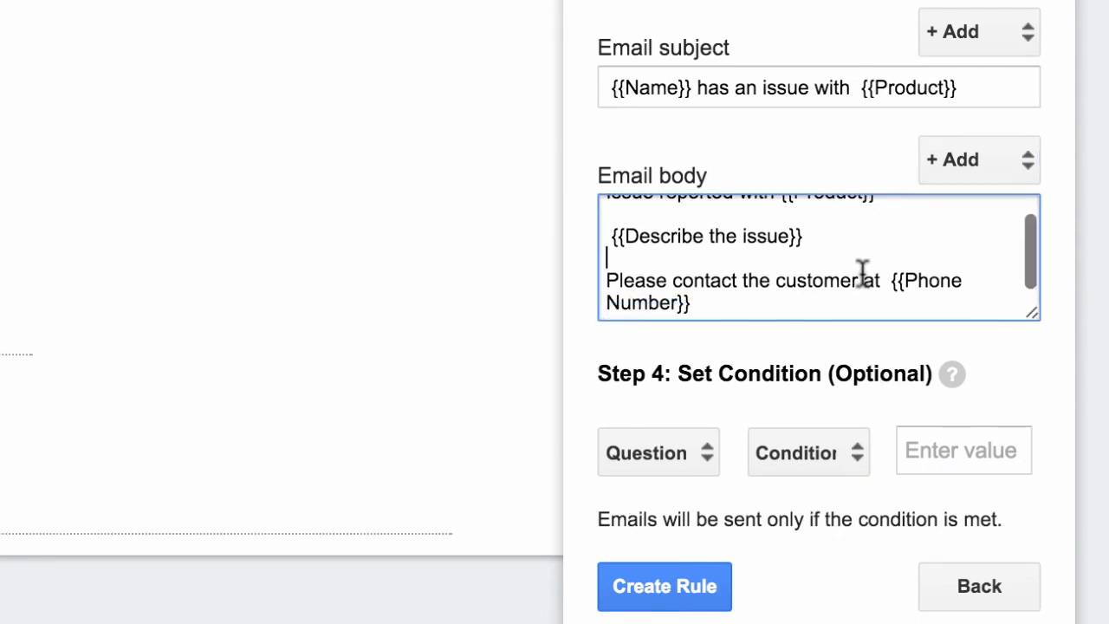
click(788, 306)
text(.)
key(Return)
key(Return)
text(Thanks.)
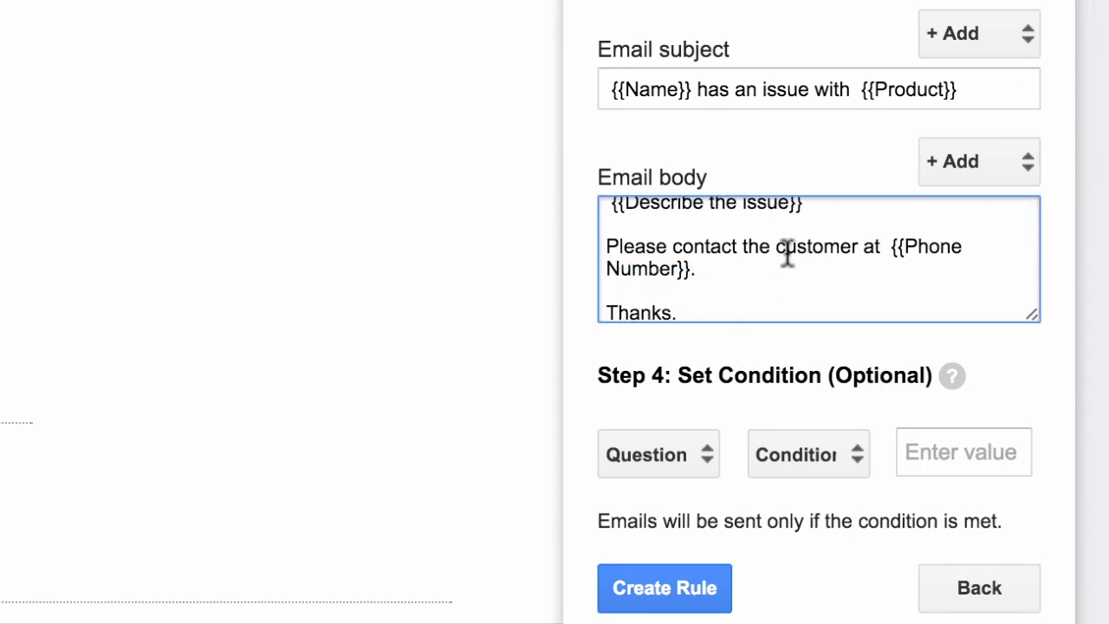
Wrap {{Product}} in <b> tags and {{Phone Number}} in <em> tags
scroll(788, 254, up, 2)
scroll(788, 255, up, 1)
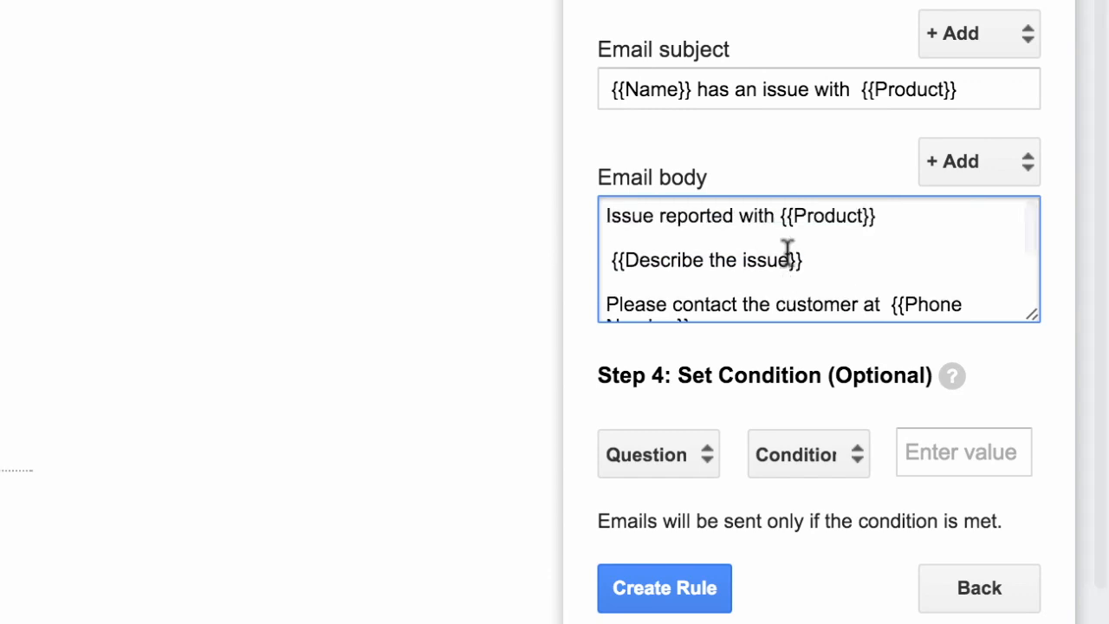
click(781, 213)
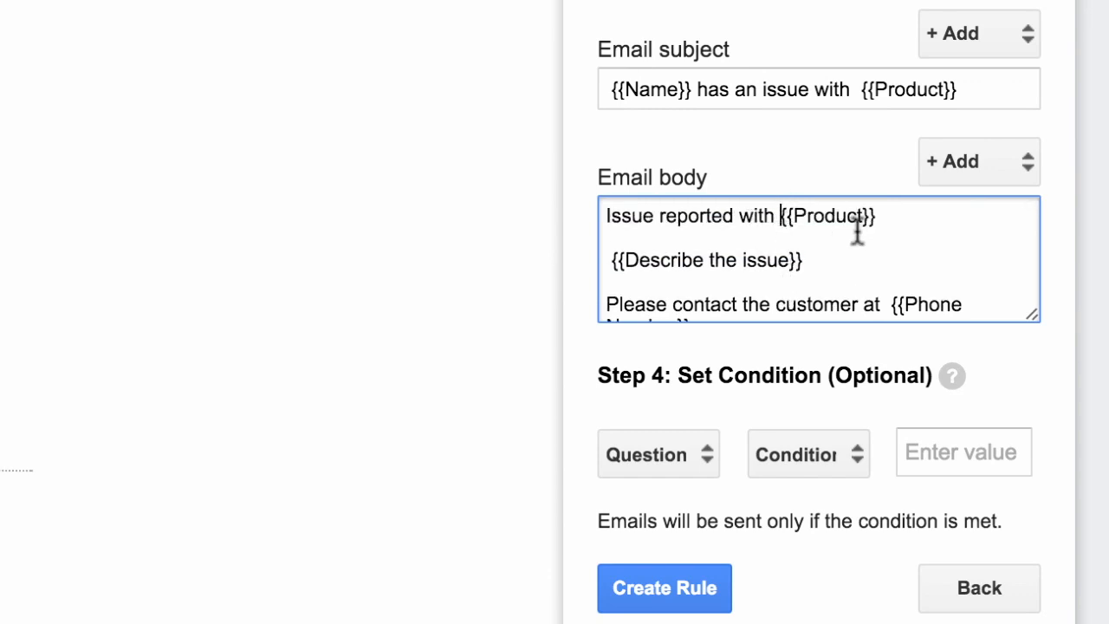
text(<b>)
click(949, 219)
text(</b>)
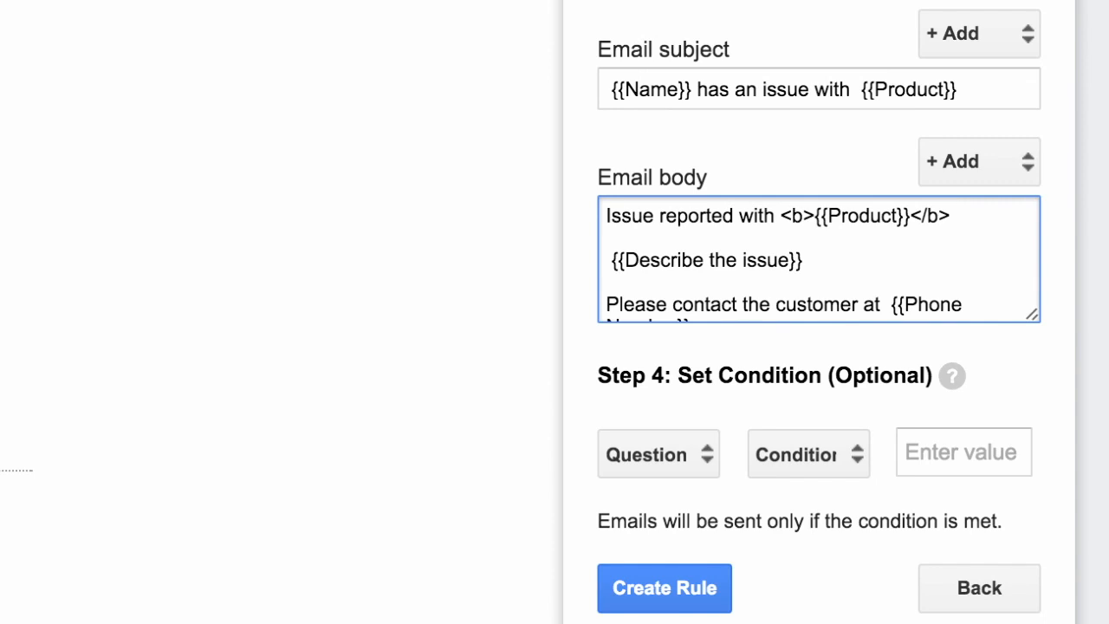
scroll(851, 260, down, 1)
scroll(850, 260, down, 1)
click(883, 247)
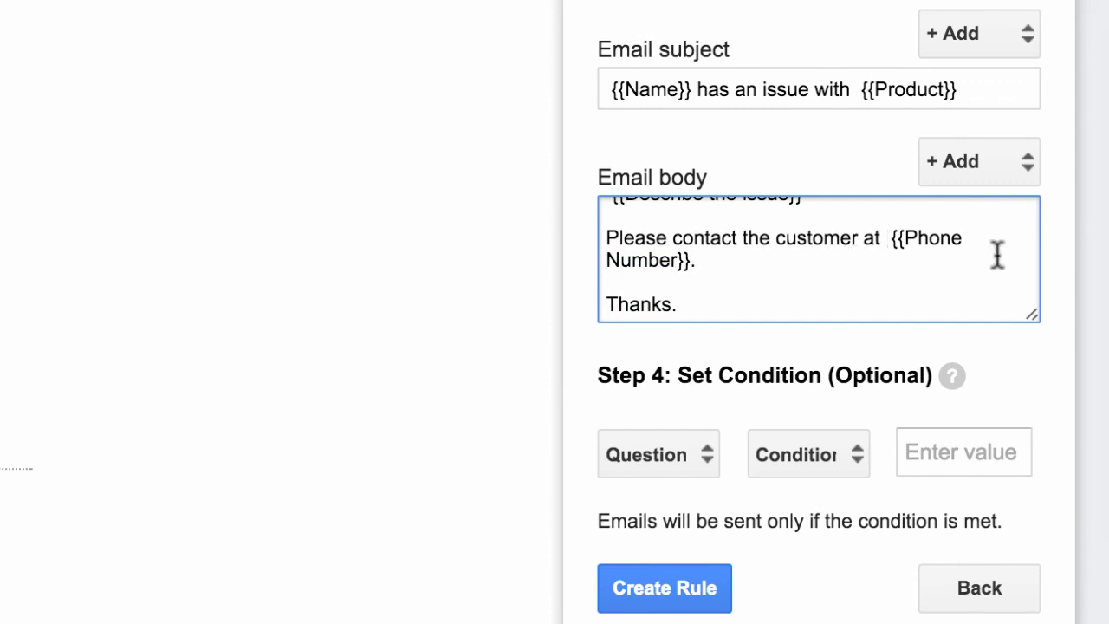
text(<em>)
key(Down)
key(Left)
text(</em>)
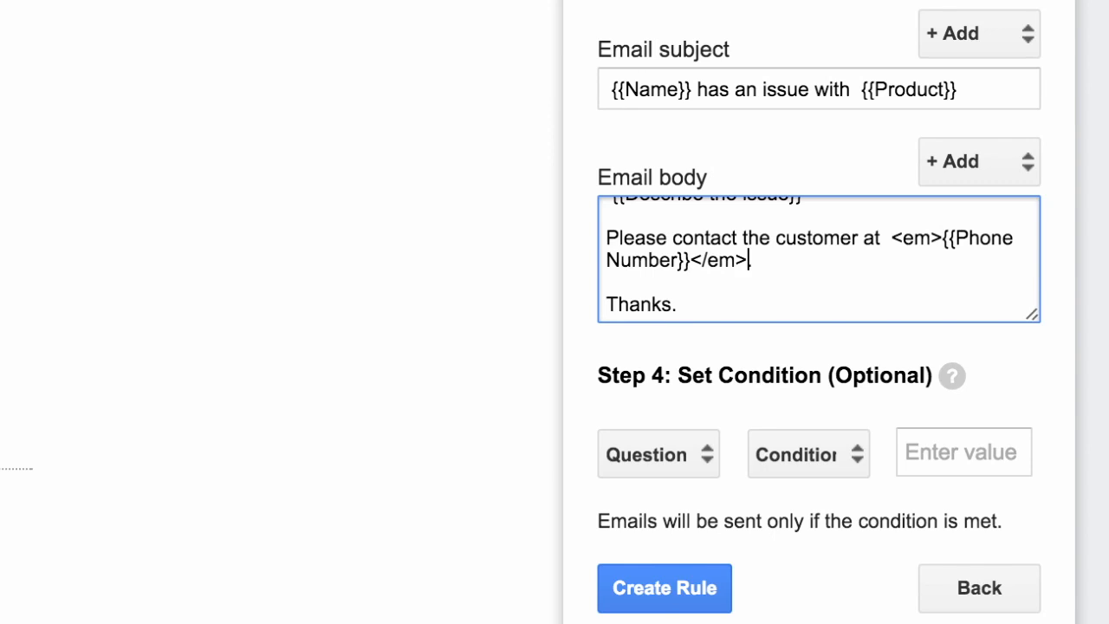
scroll(840, 240, up, 2)
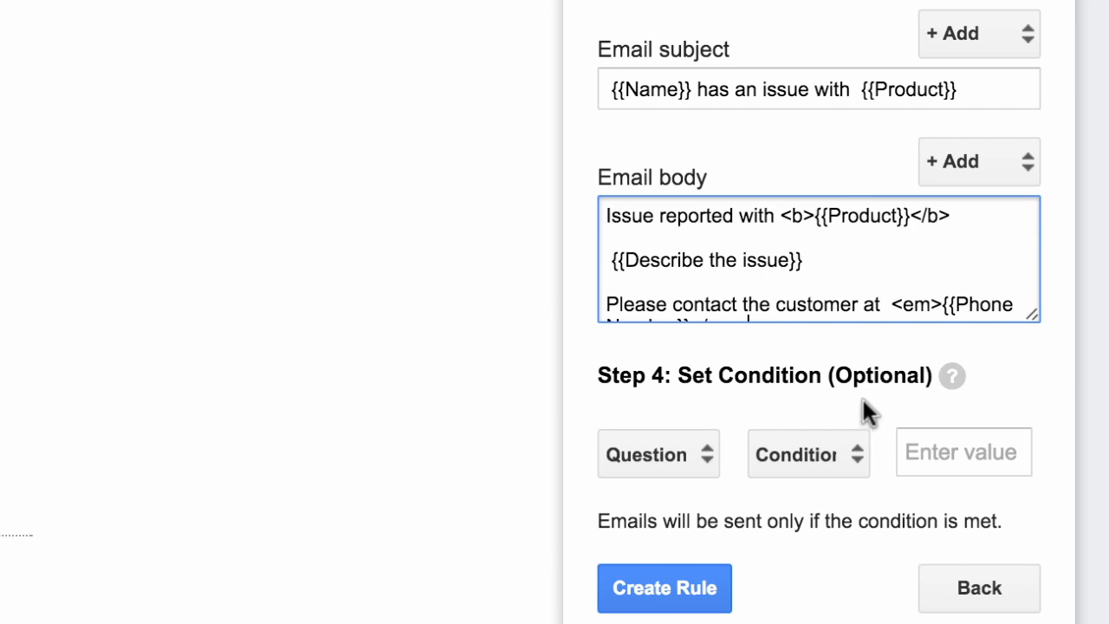
Set the rule condition to Product Equals 'iPhone' and create the rule
click(693, 458)
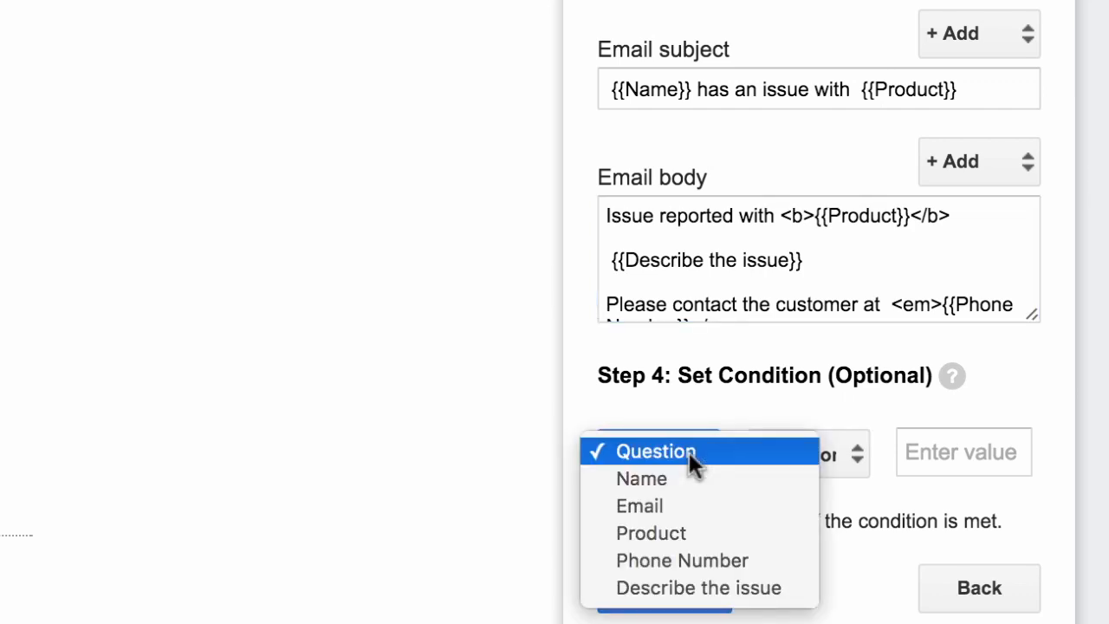
click(715, 533)
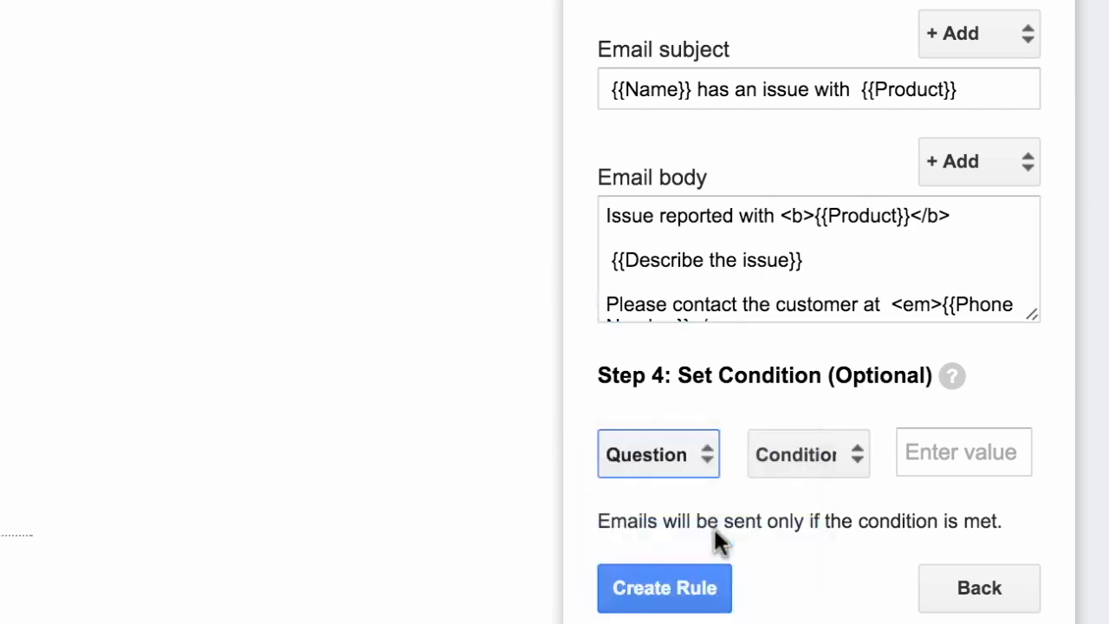
click(823, 450)
click(838, 506)
click(938, 456)
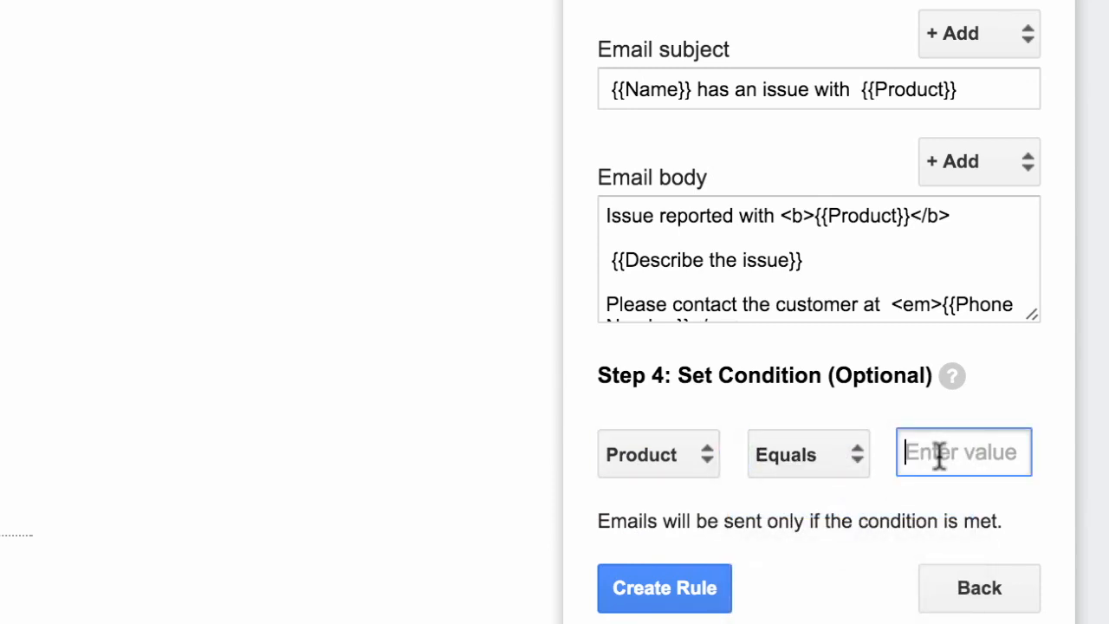
text(iPhone)
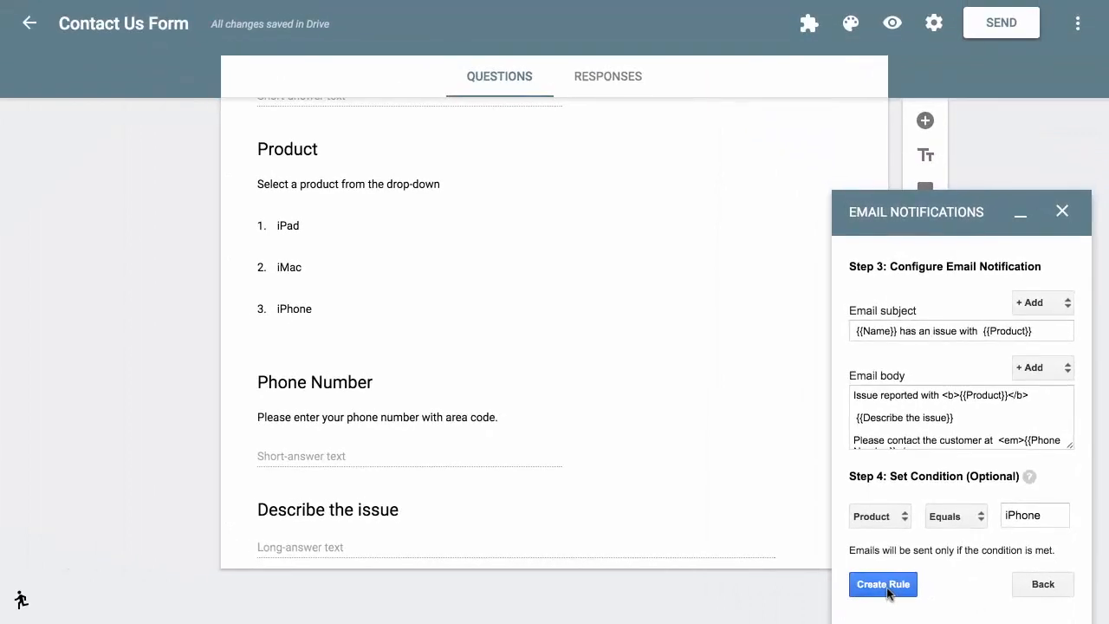
click(883, 584)
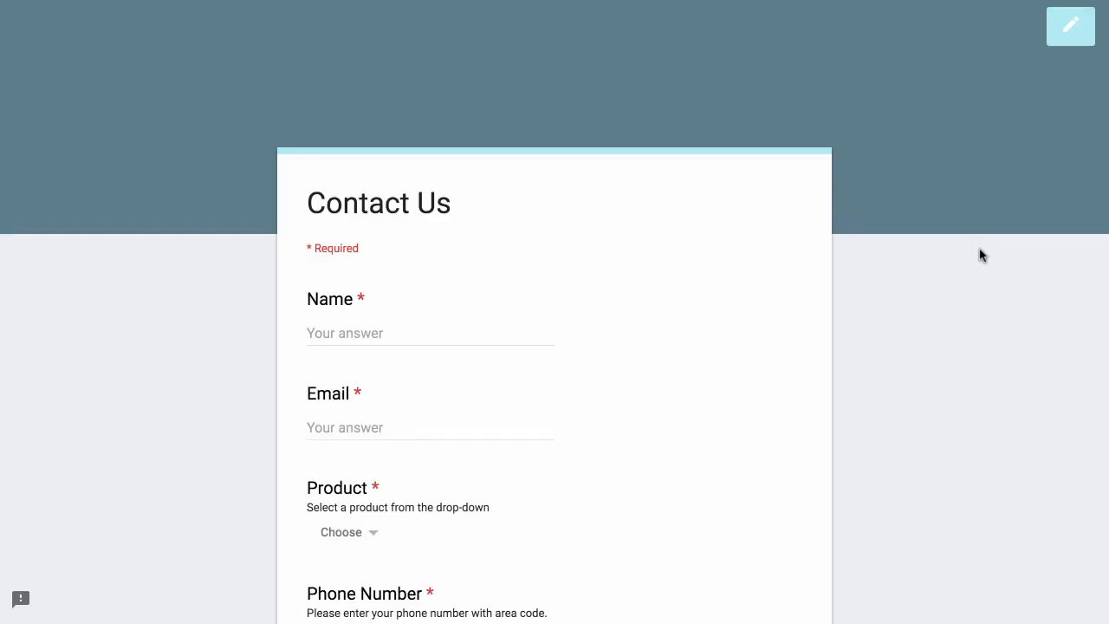
Fill in the form's Name and Email answers and choose iPhone as the Product
scroll(981, 255, down, 1)
scroll(981, 254, down, 1)
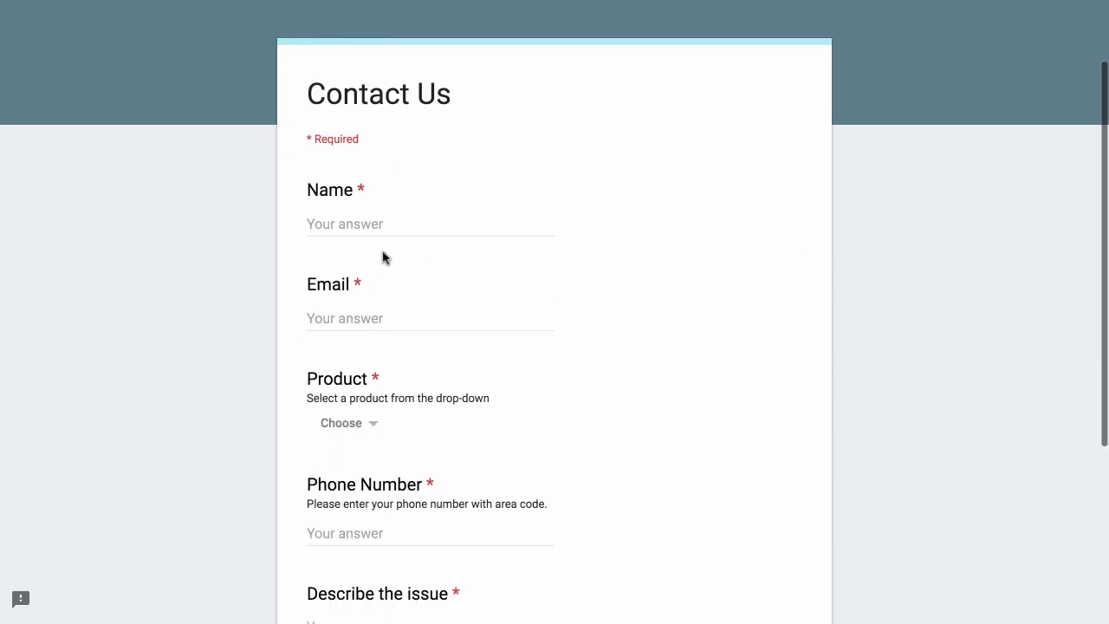
click(447, 224)
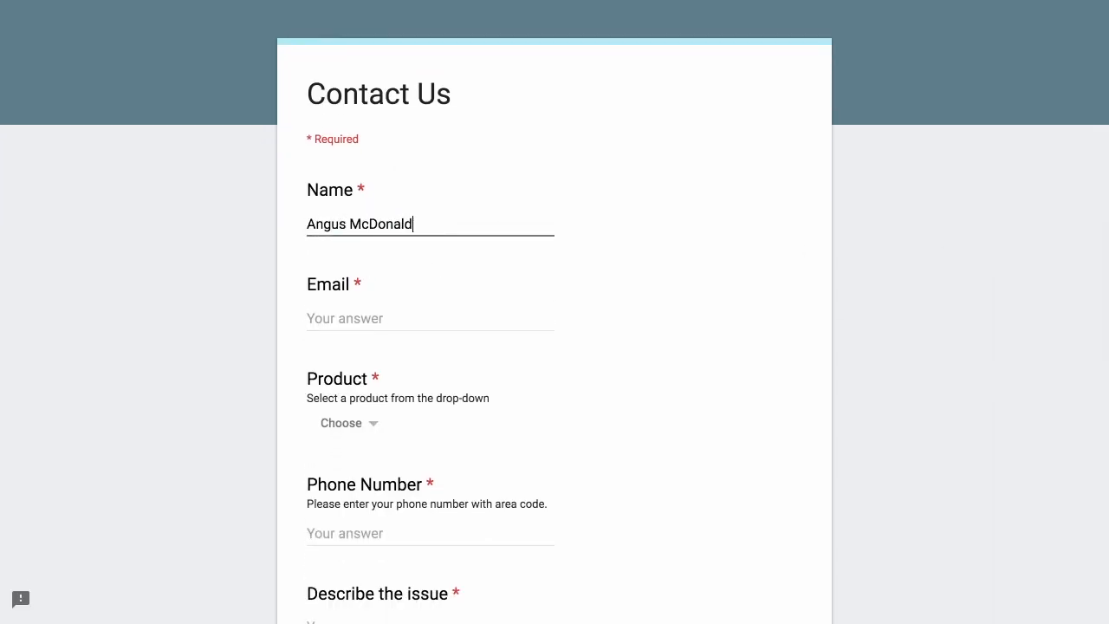
click(502, 319)
text(angus@example.com)
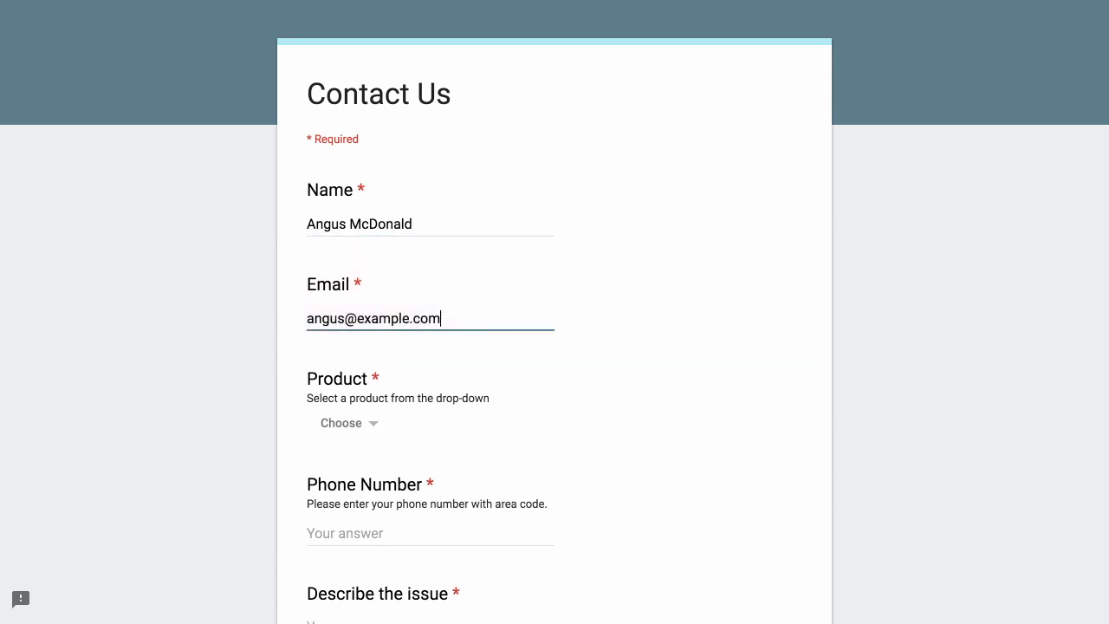
scroll(663, 363, down, 2)
click(371, 265)
click(343, 404)
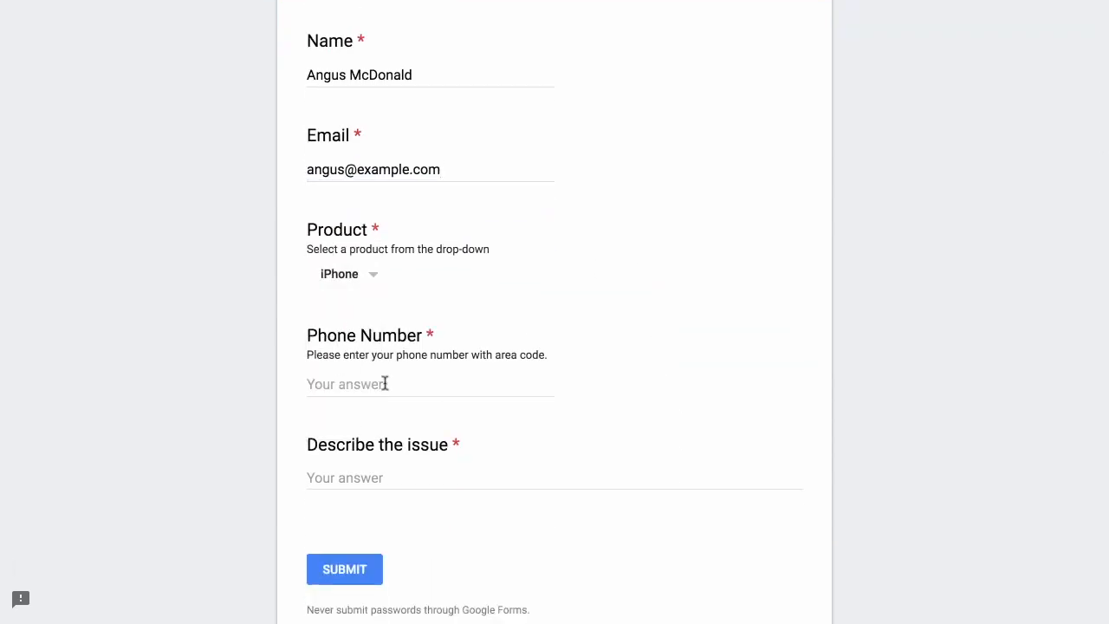
Enter a phone number and the issue 'My iPhone's screen is broken. Where do I get it replaced?', then submit
click(384, 382)
text(1234567890)
key(Tab)
text(My i)
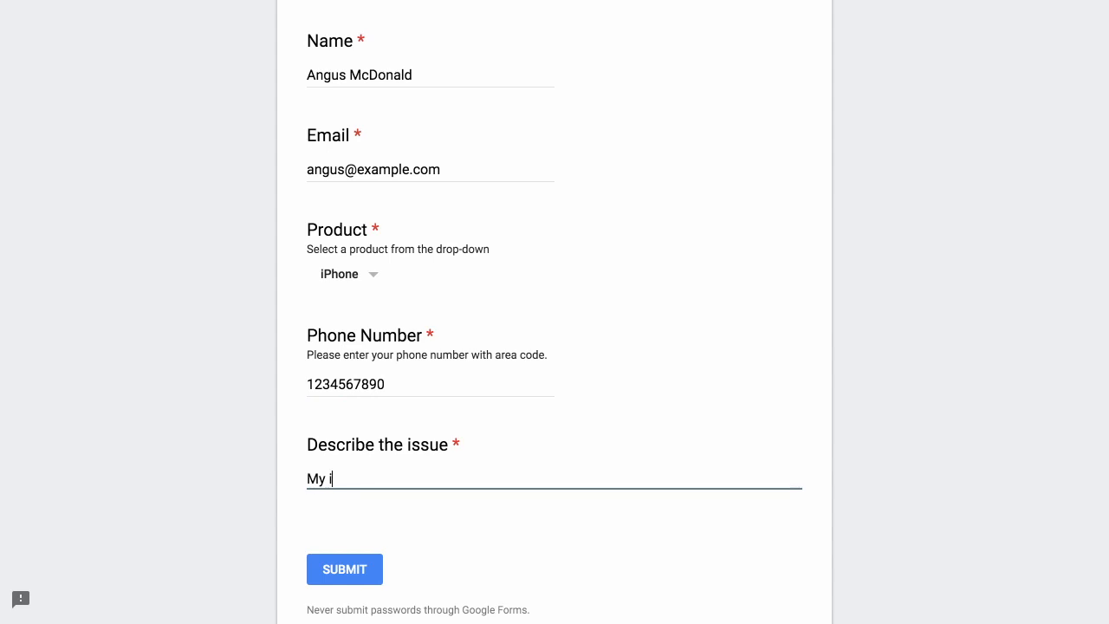
text(Phone's screen is broken. )
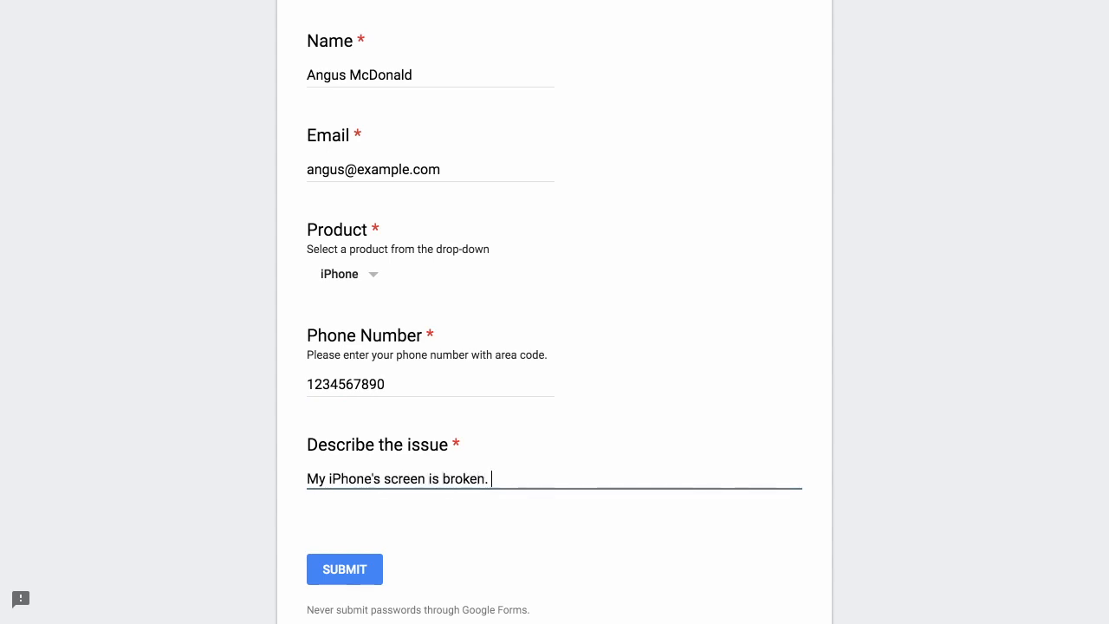
text(Where do I get it replaced?)
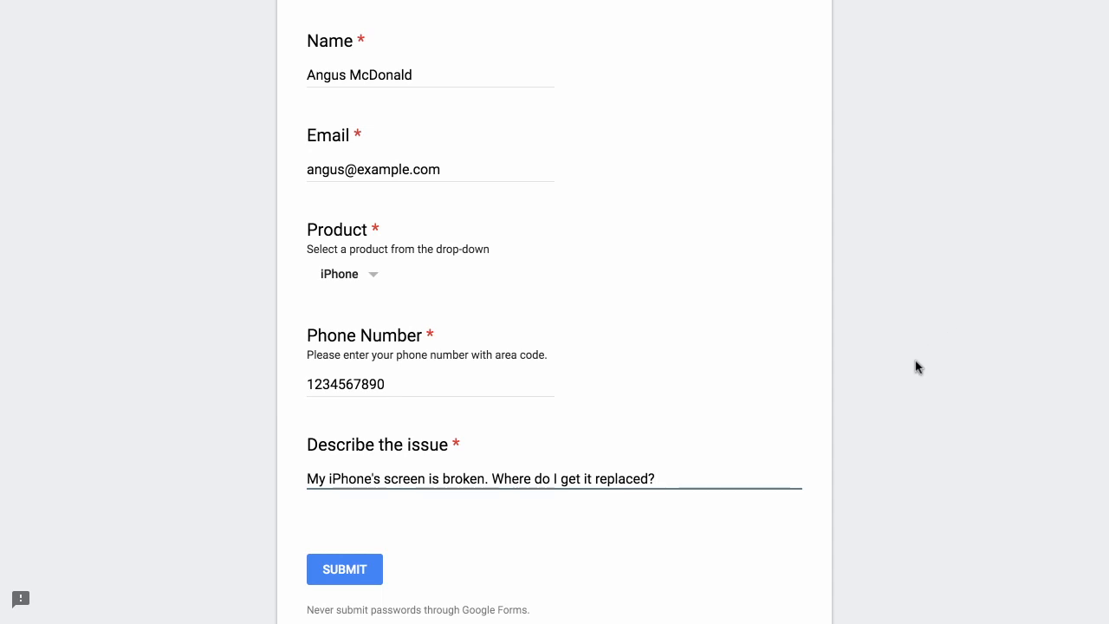
scroll(918, 367, down, 2)
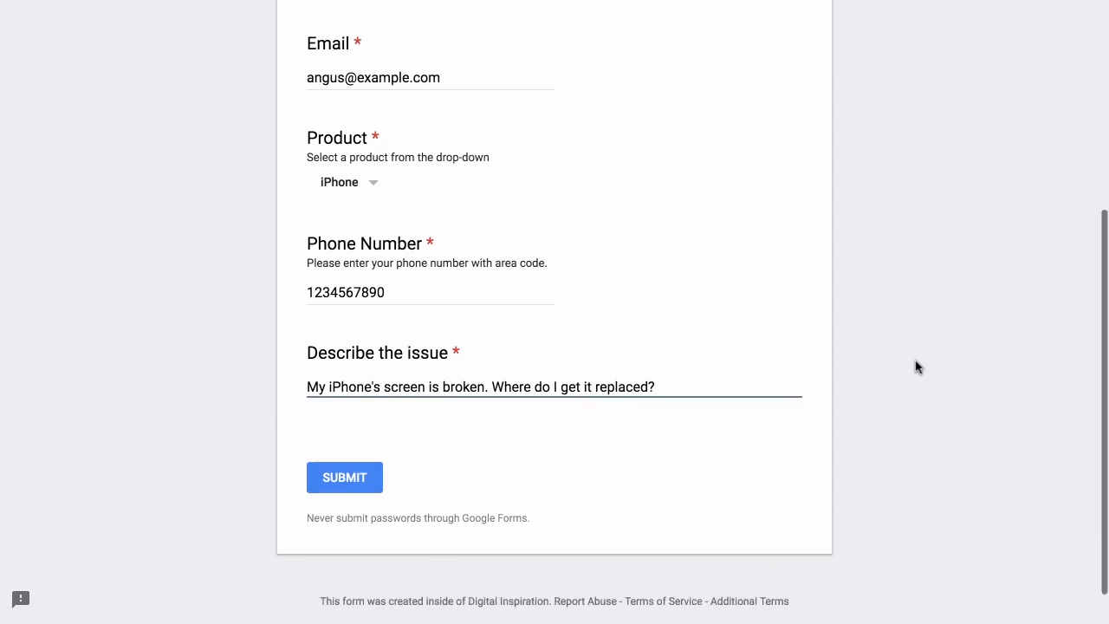
click(354, 483)
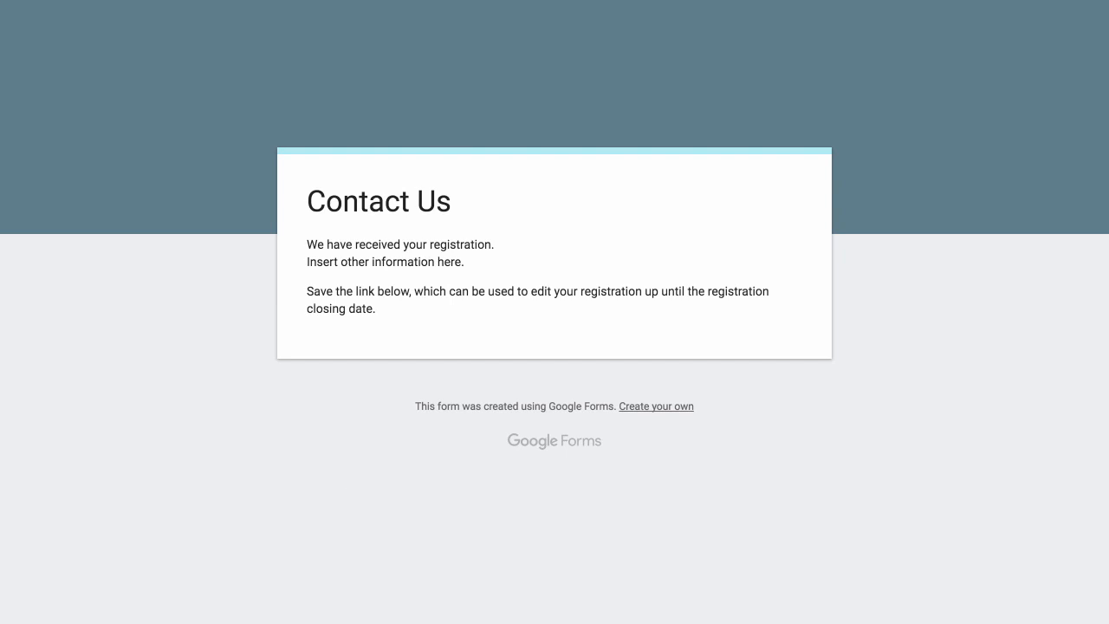
click(505, 20)
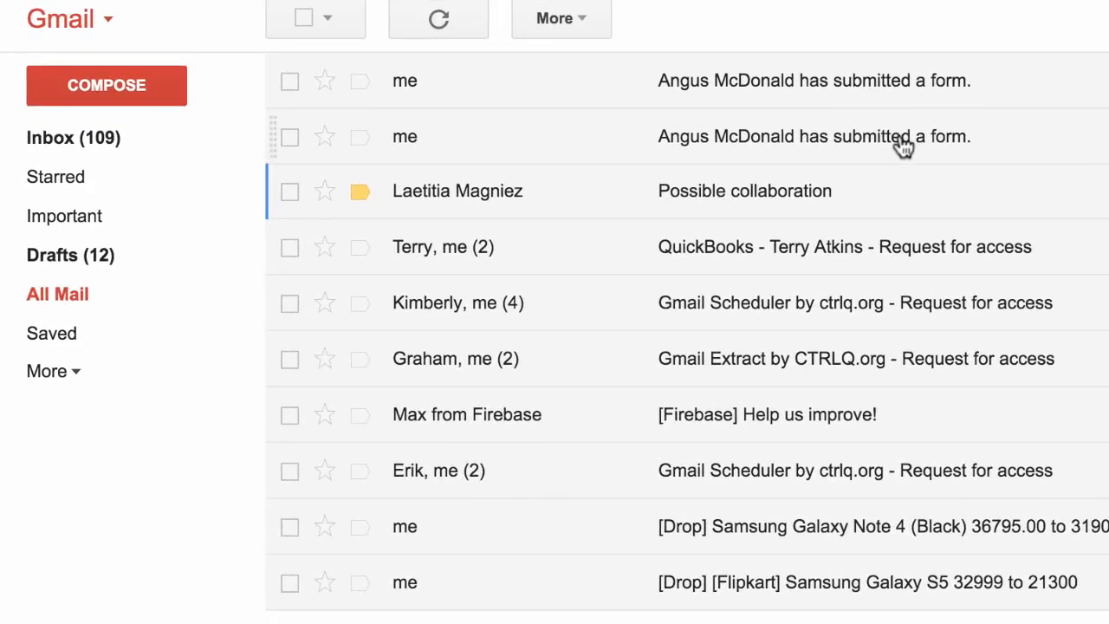
Read the 'has submitted a form' email, then open the iPhone issue email and highlight the reported issue
click(849, 147)
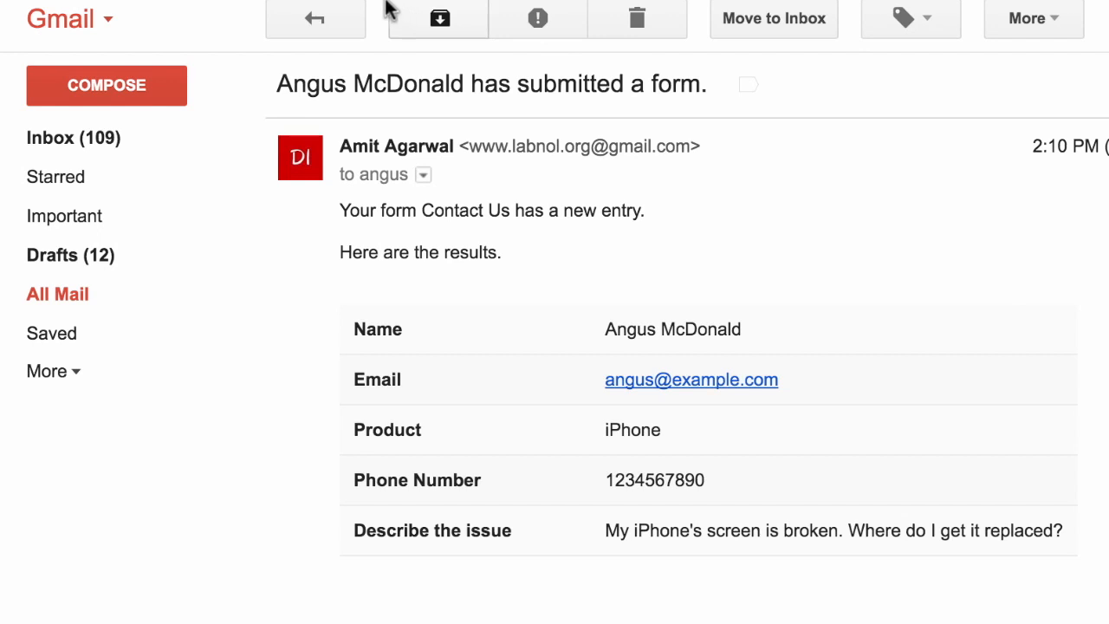
click(317, 19)
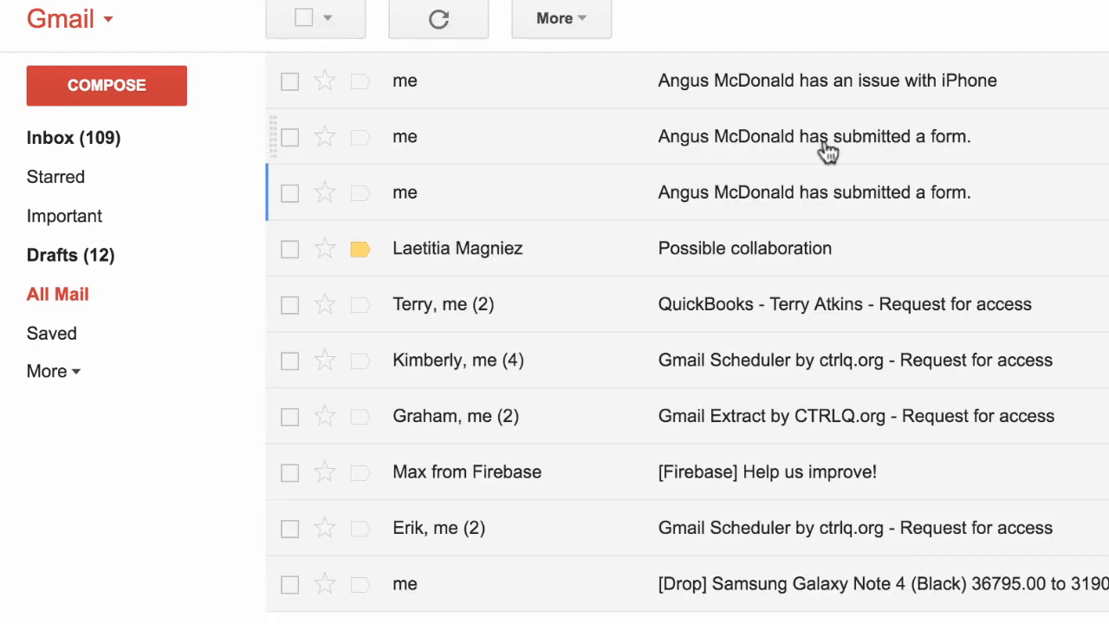
click(950, 87)
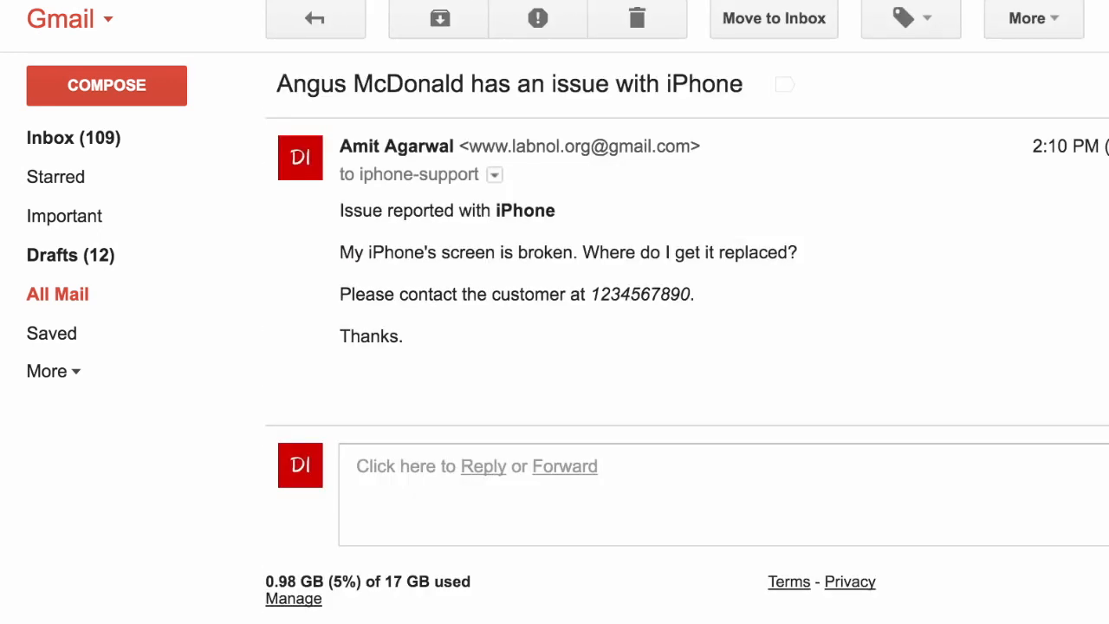
triple_click(555, 245)
click(917, 232)
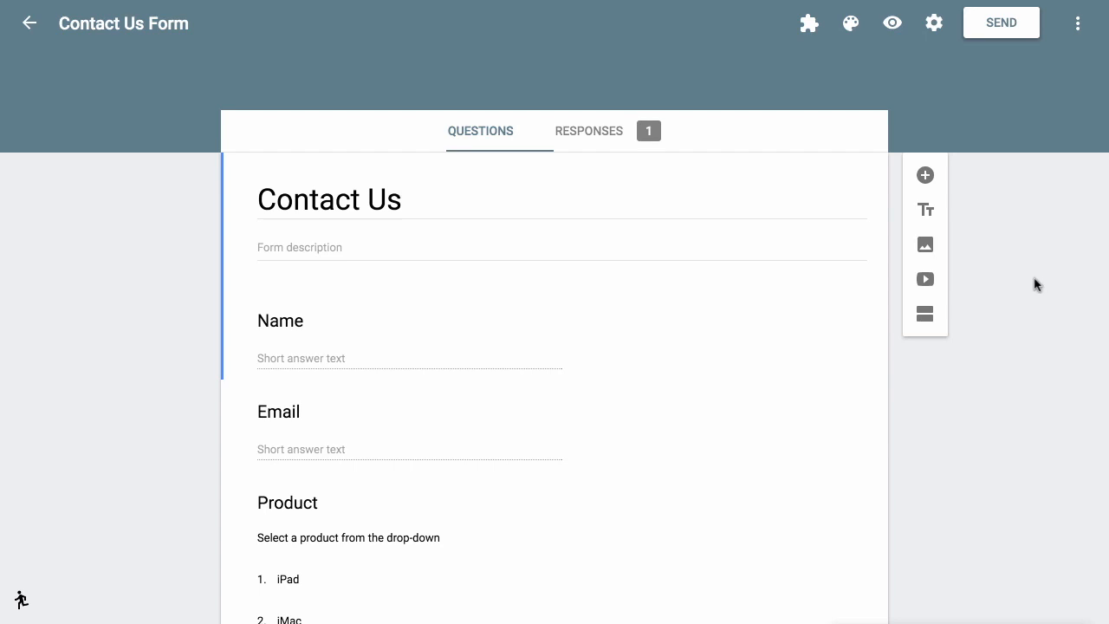
Via Email Notifications for Forms > Manage Rules, select the first general rule and edit it
click(813, 27)
click(854, 79)
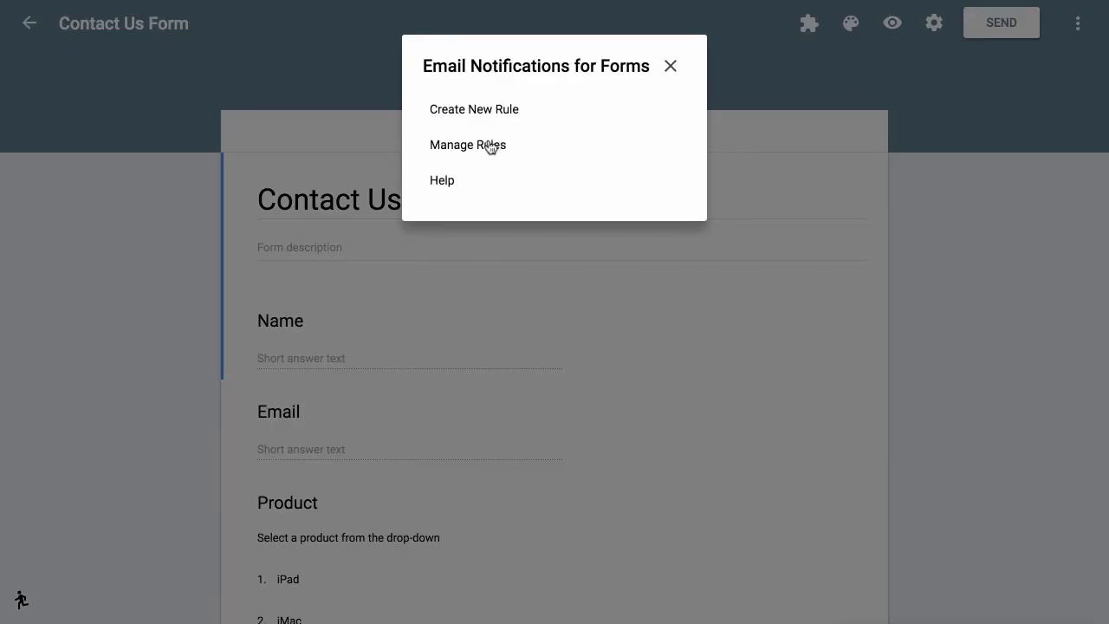
click(490, 147)
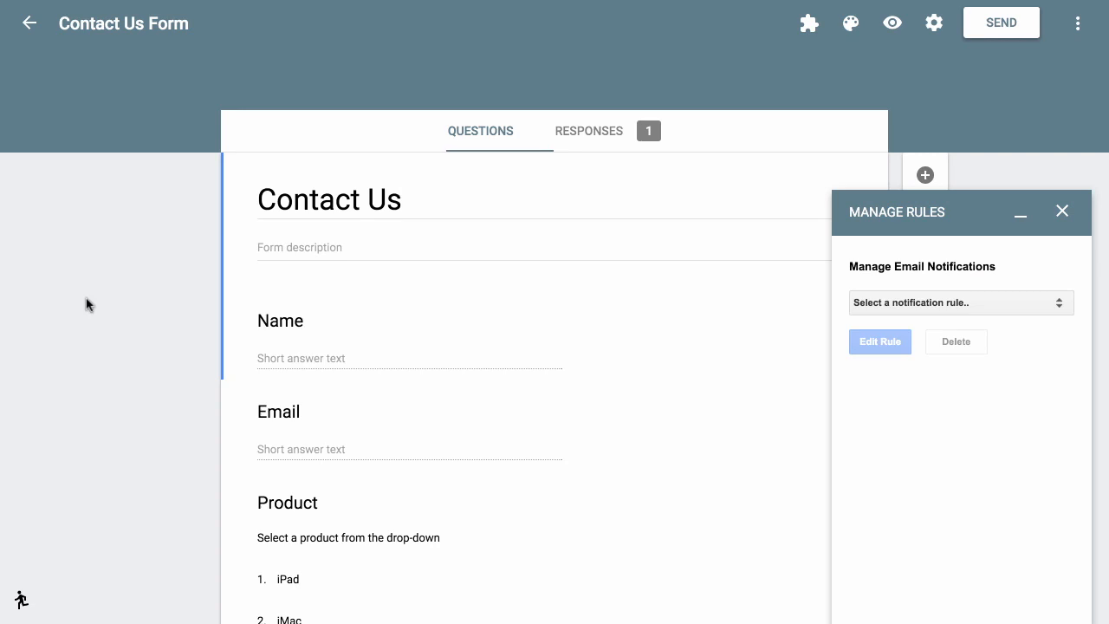
click(1033, 304)
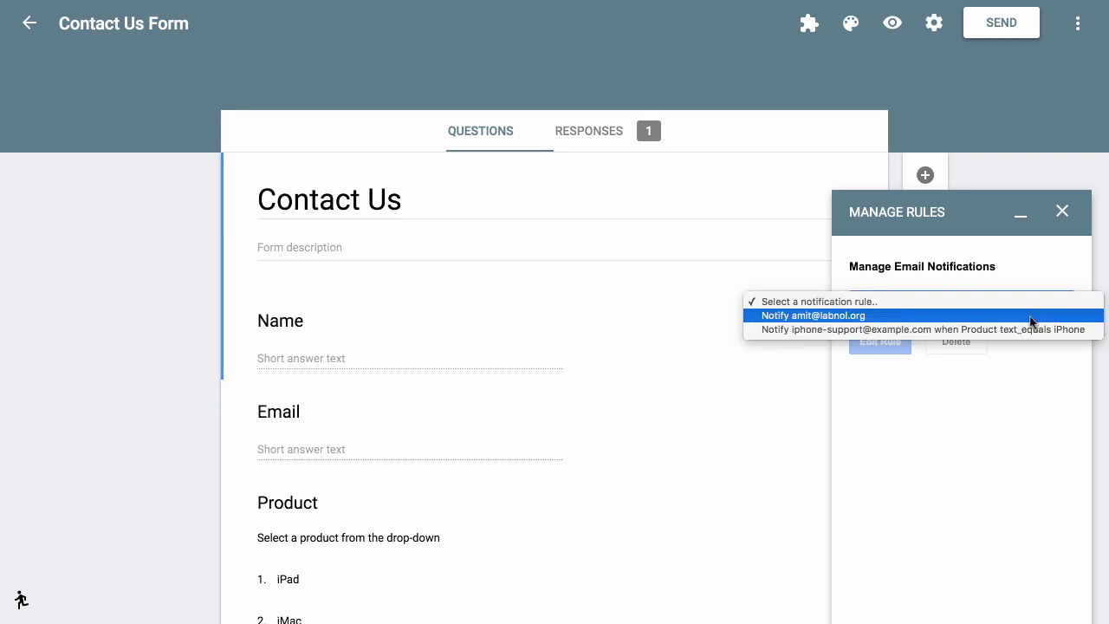
click(1030, 317)
click(886, 346)
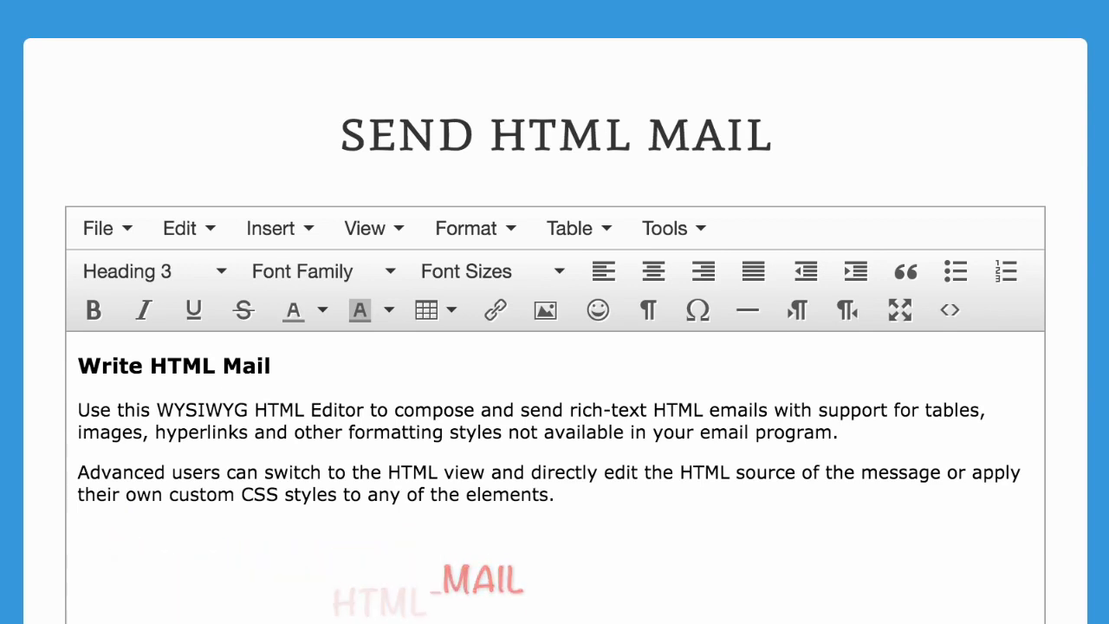
Replace the editor content with '{{Name}} has reported an issue with their {{Product}}' and bold {{Name}}
key(ctrl+a)
key(Delete)
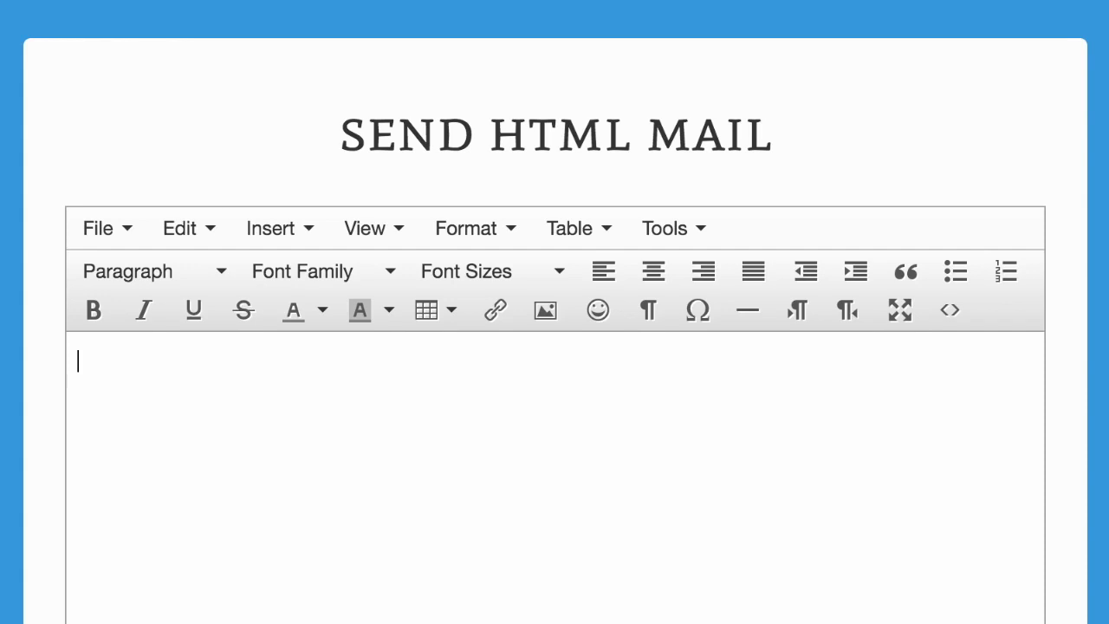
text({{Name})
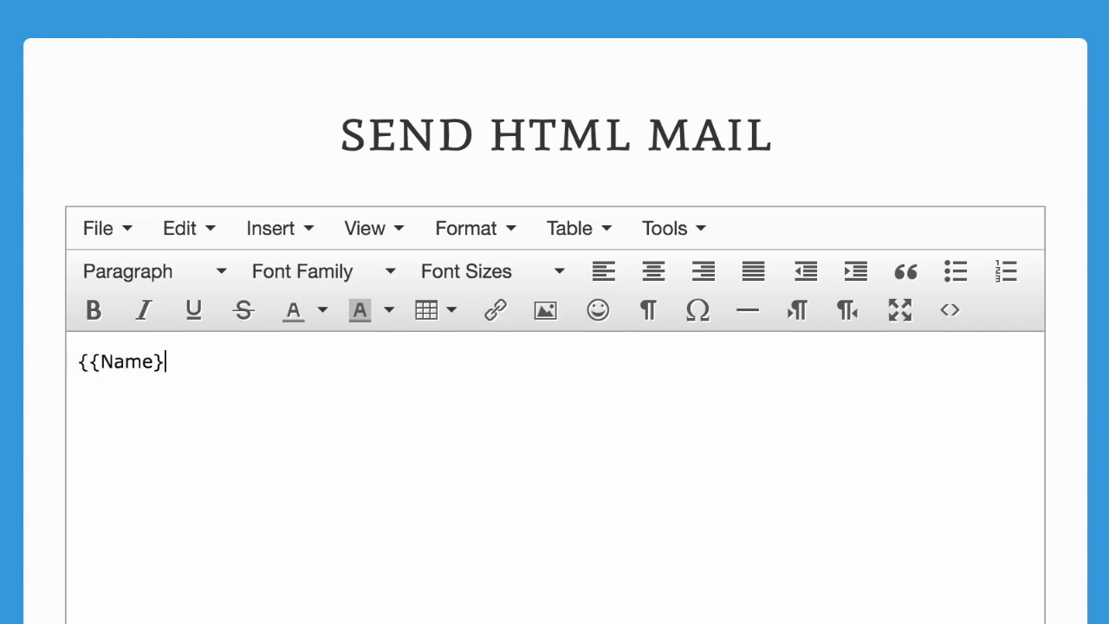
text(} has reported an is)
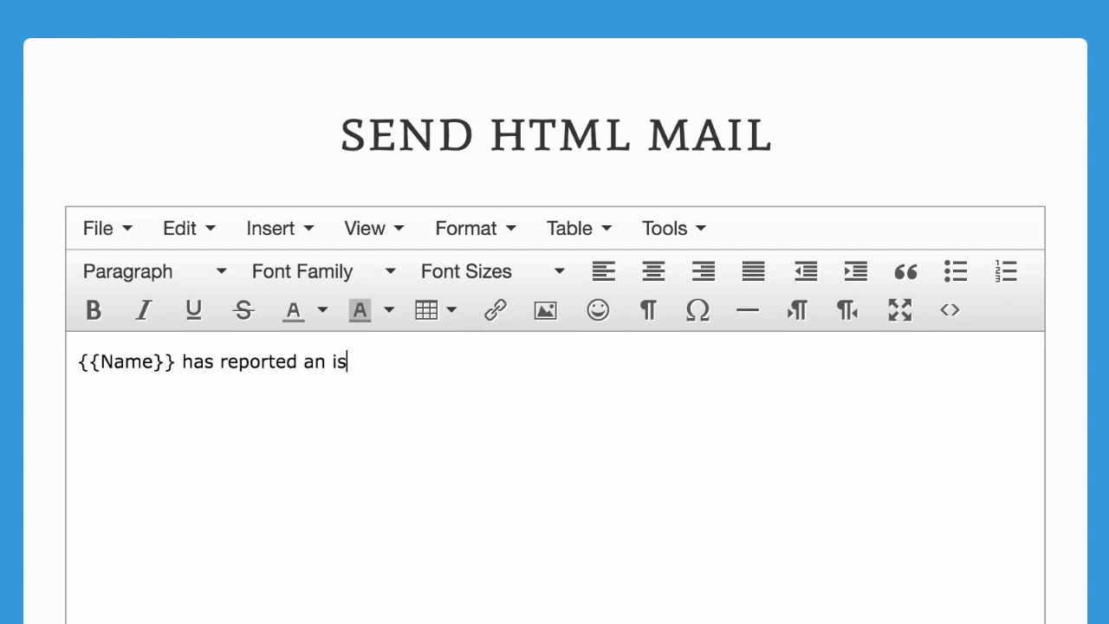
text(sue with their )
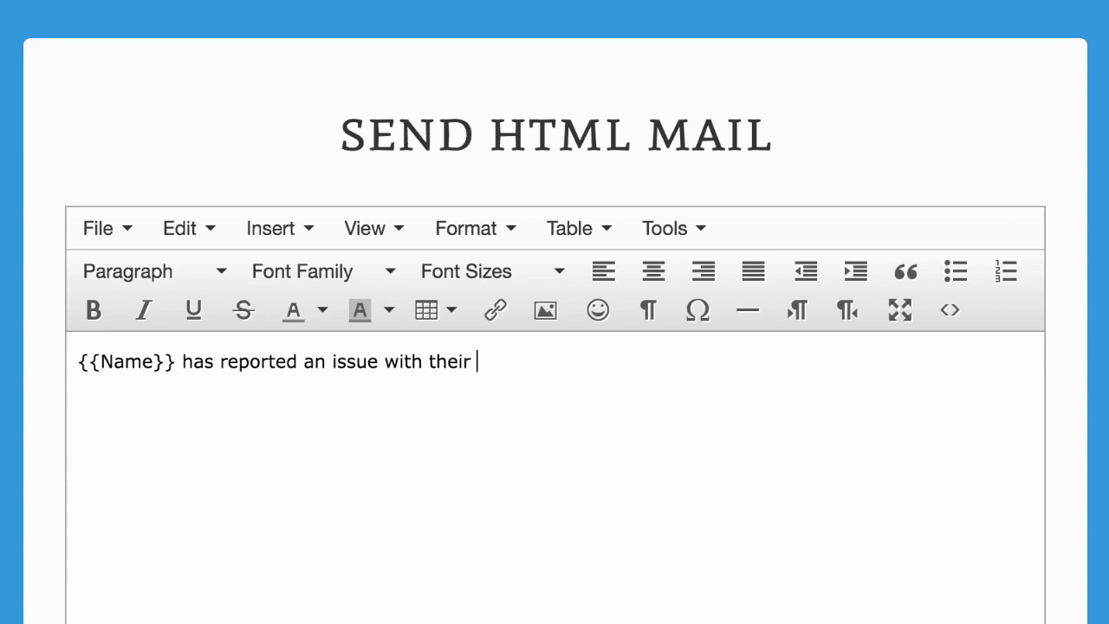
text({{Product}})
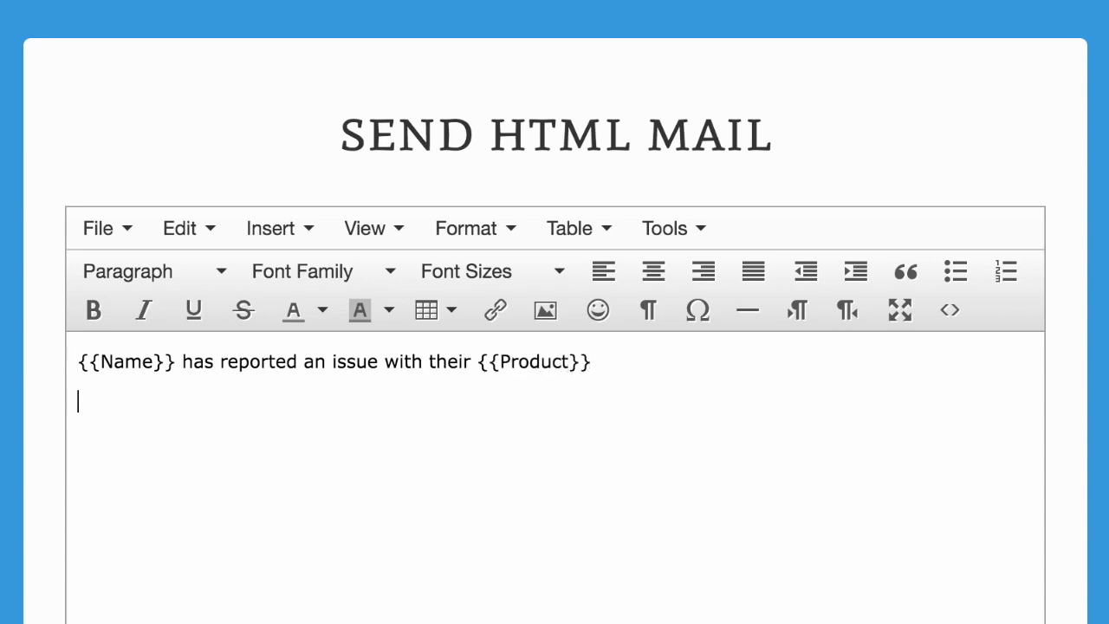
double_click(253, 362)
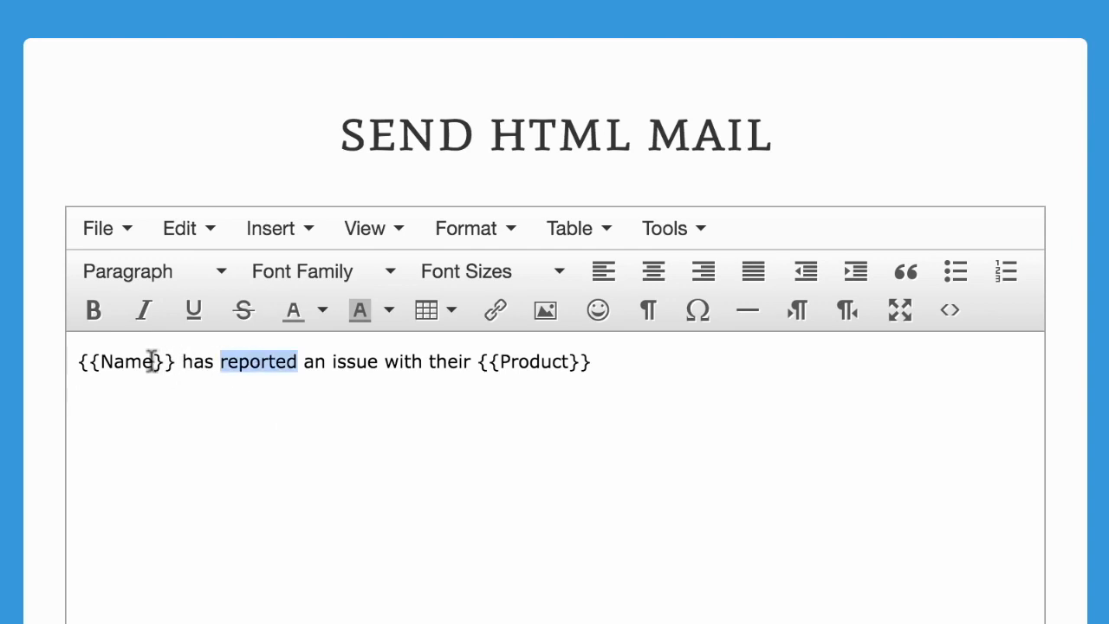
drag(176, 361, 55, 354)
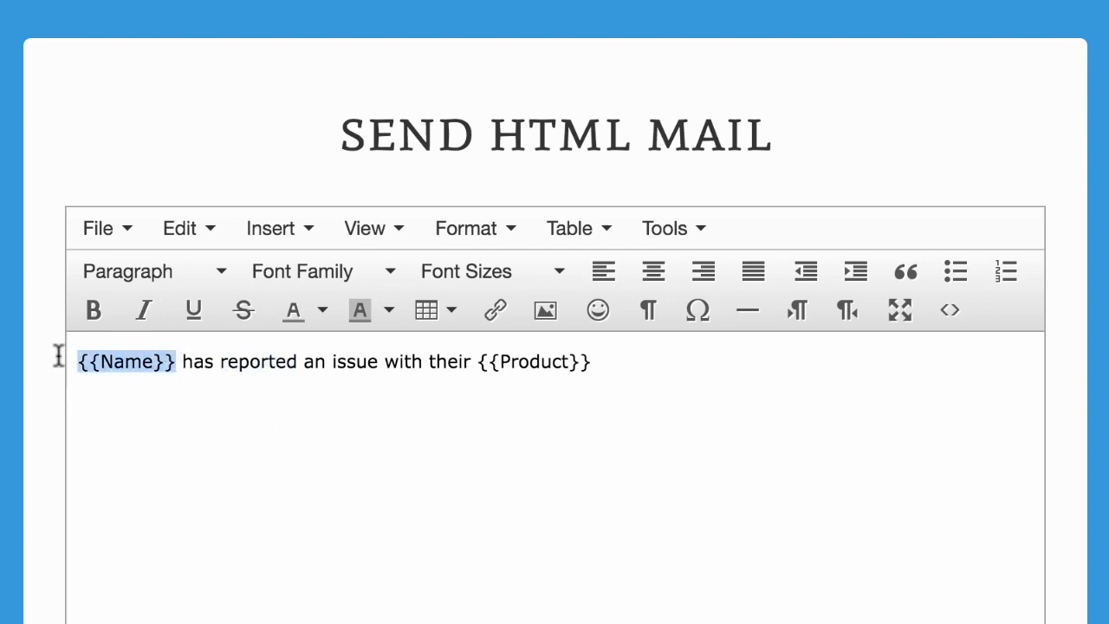
click(97, 311)
Colour the {{Product}} placeholder red
drag(487, 362, 629, 364)
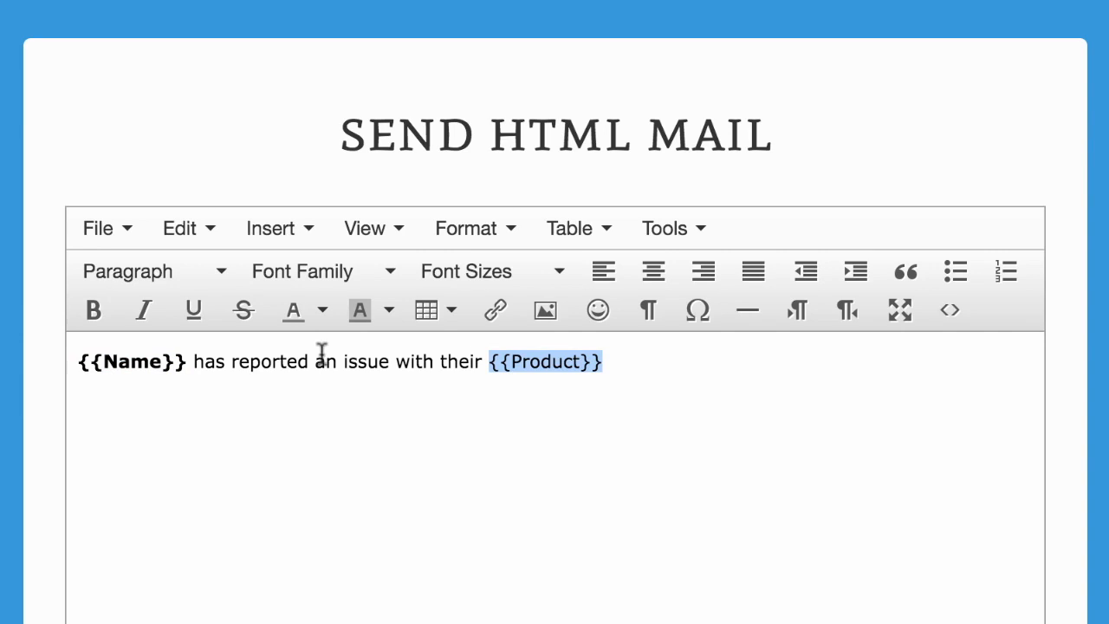
click(323, 312)
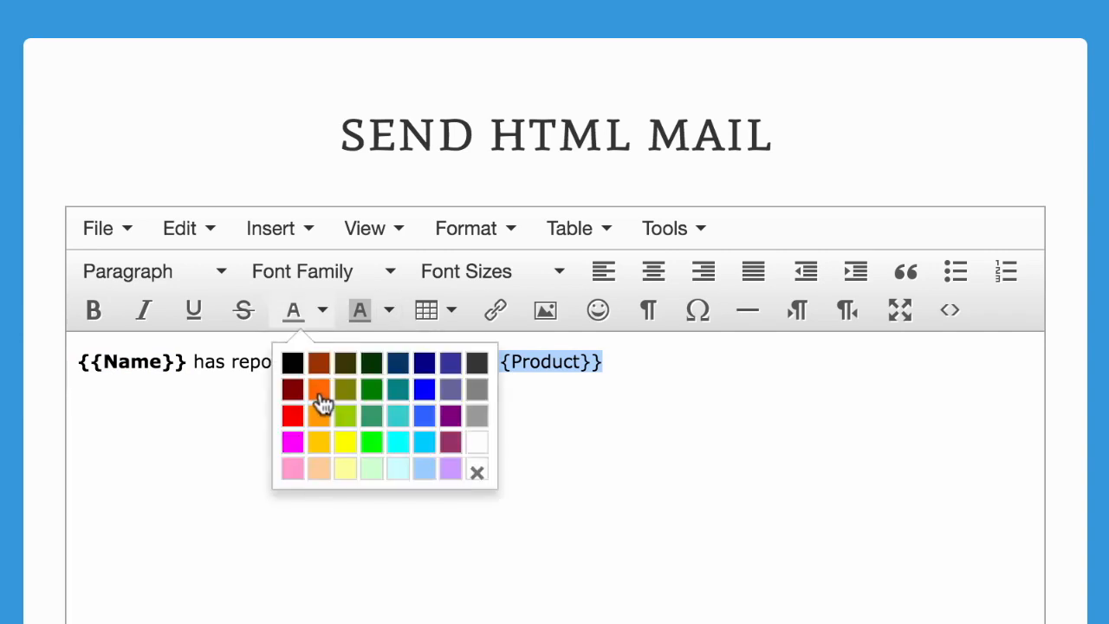
click(293, 416)
click(312, 464)
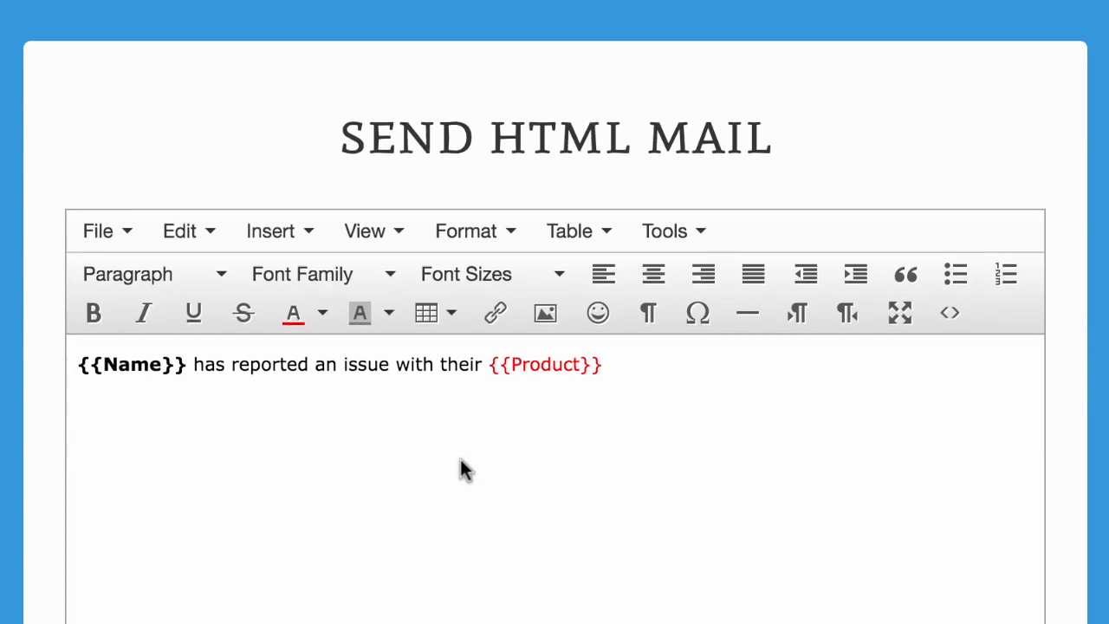
Copy the message's HTML source and paste it over the rule's Email body text
click(950, 312)
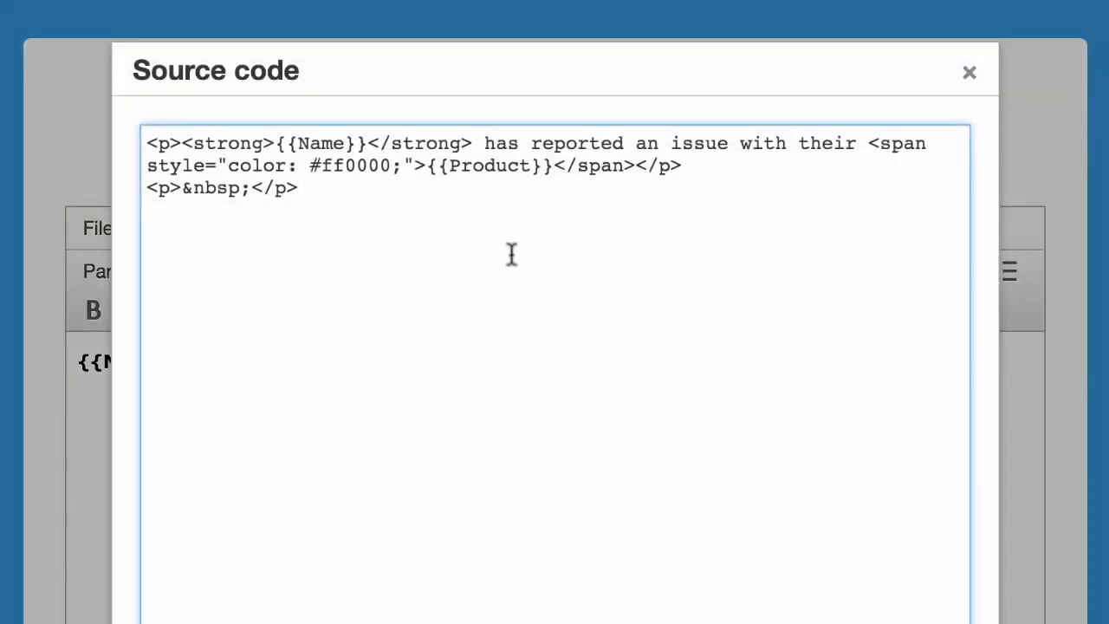
key(ctrl+a)
key(ctrl+c)
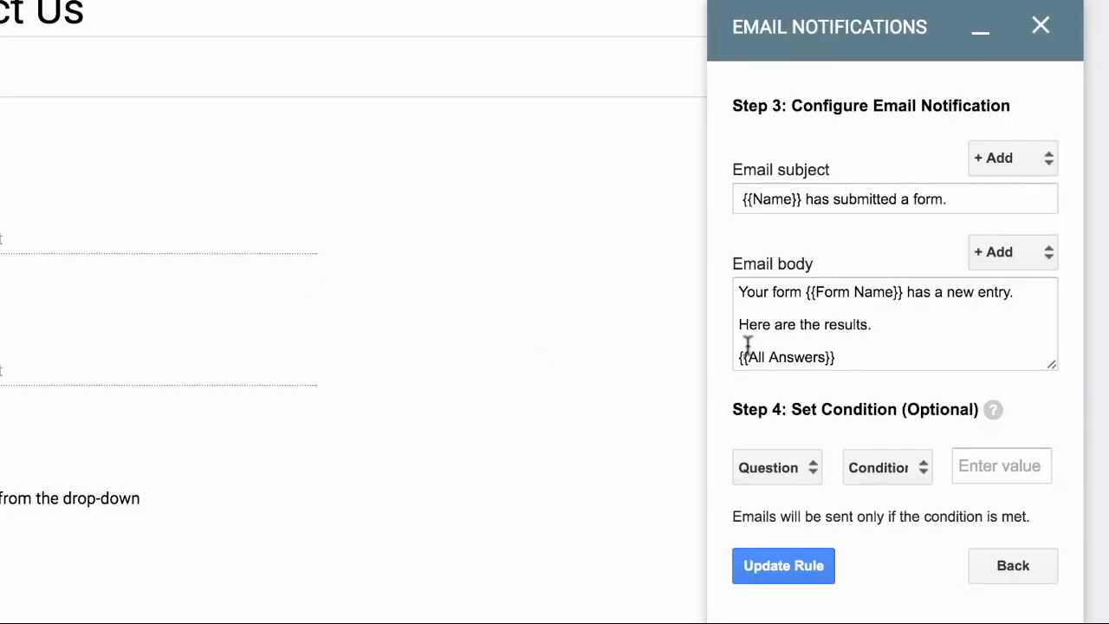
click(940, 343)
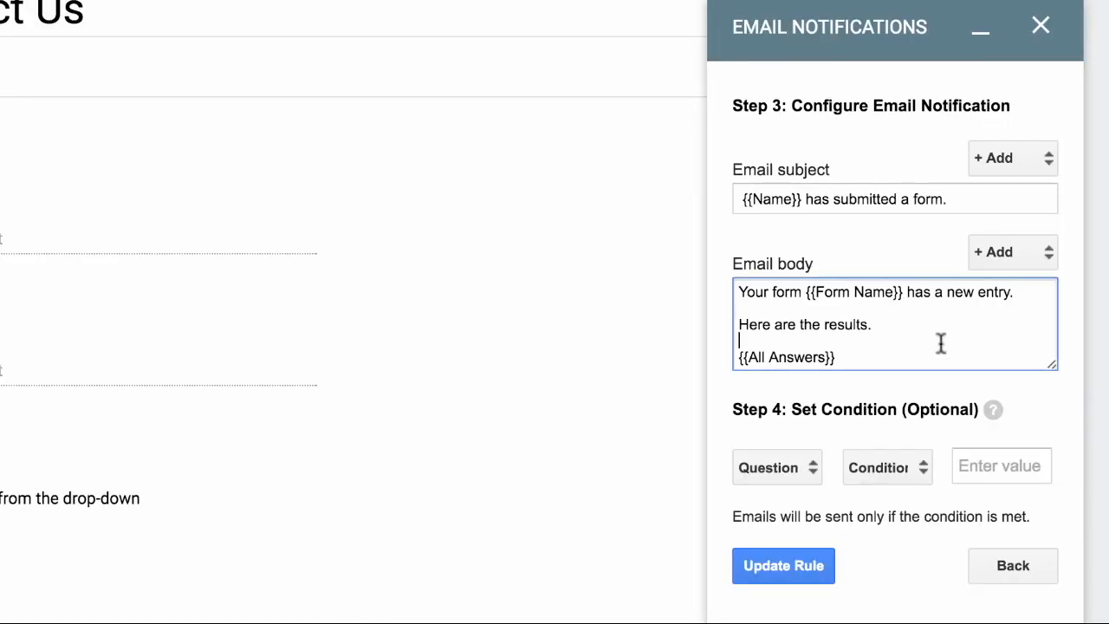
key(ctrl+a)
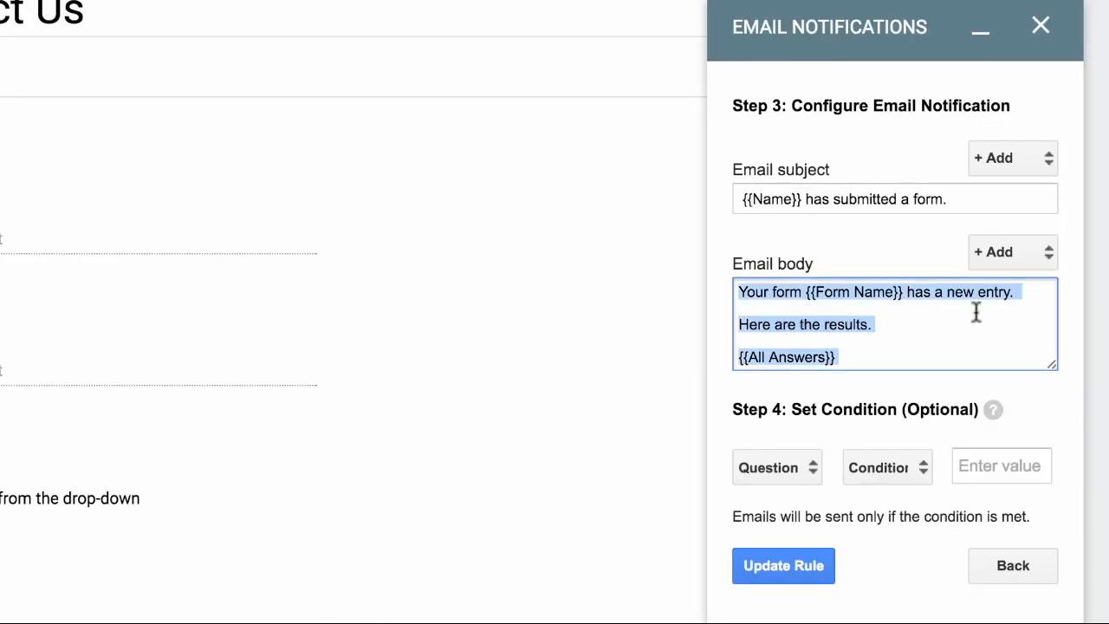
key(ctrl+v)
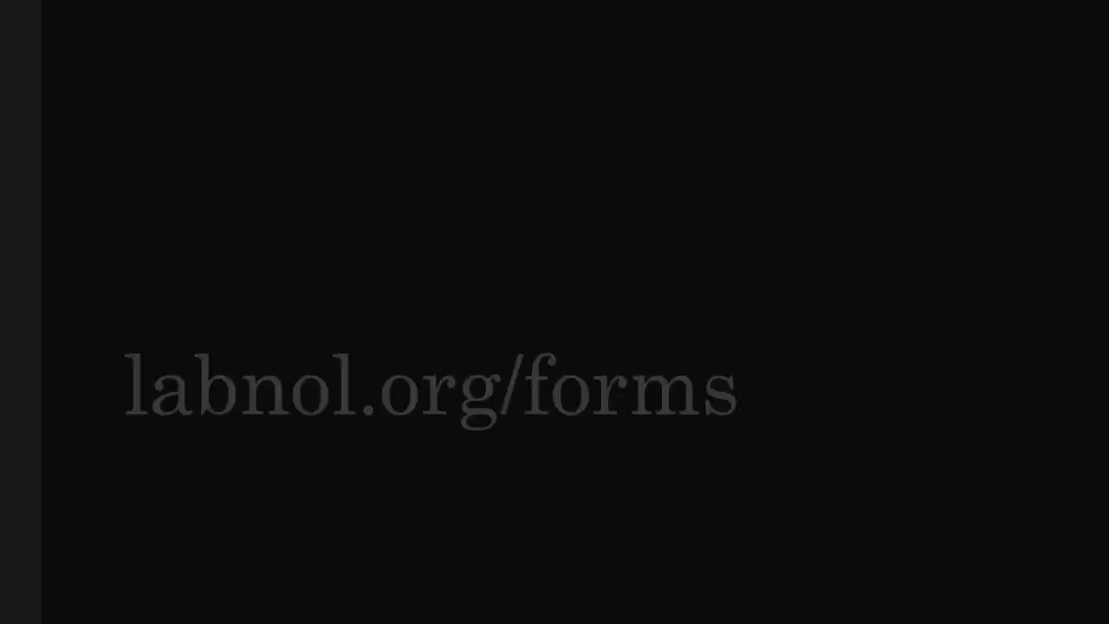